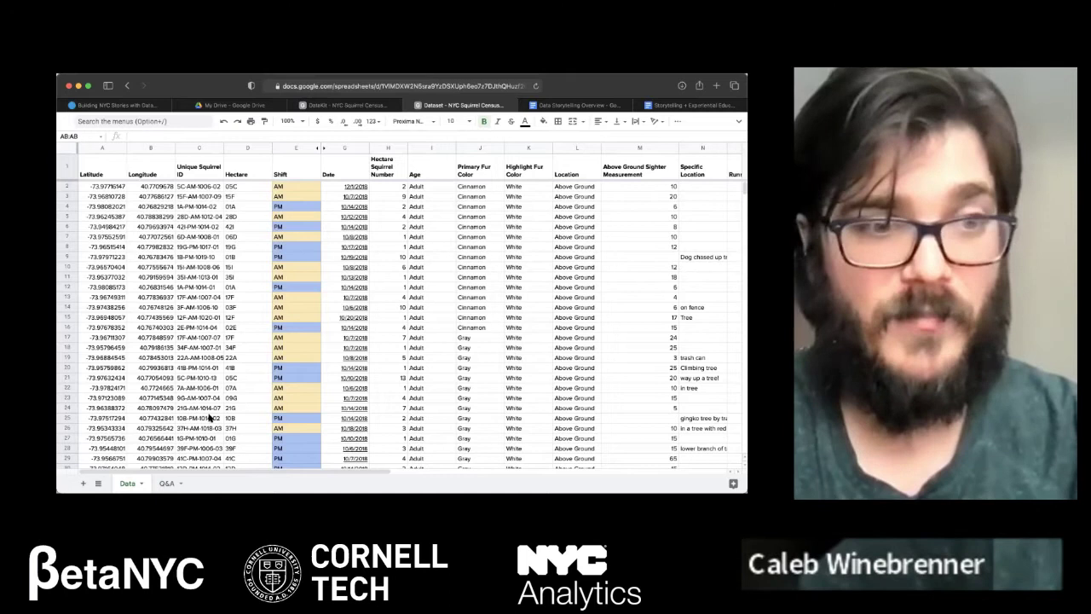
Step: Read the data exploration and analysis questions on the Q&A sheet and return to the Data sheet
{"action": "left_click", "coordinate": [167, 484]}
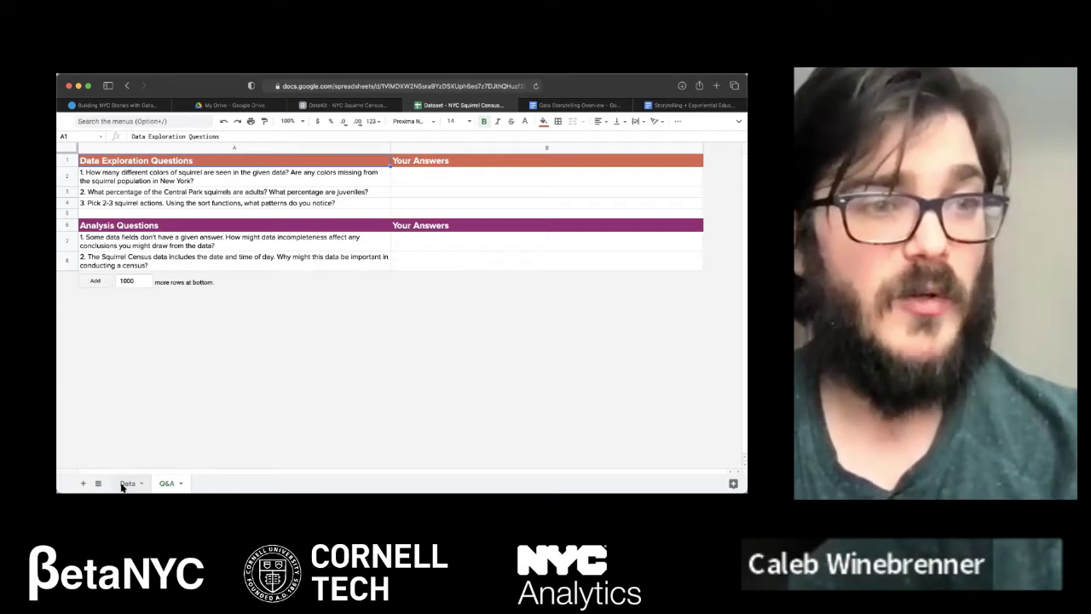
{"action": "left_click", "coordinate": [126, 483]}
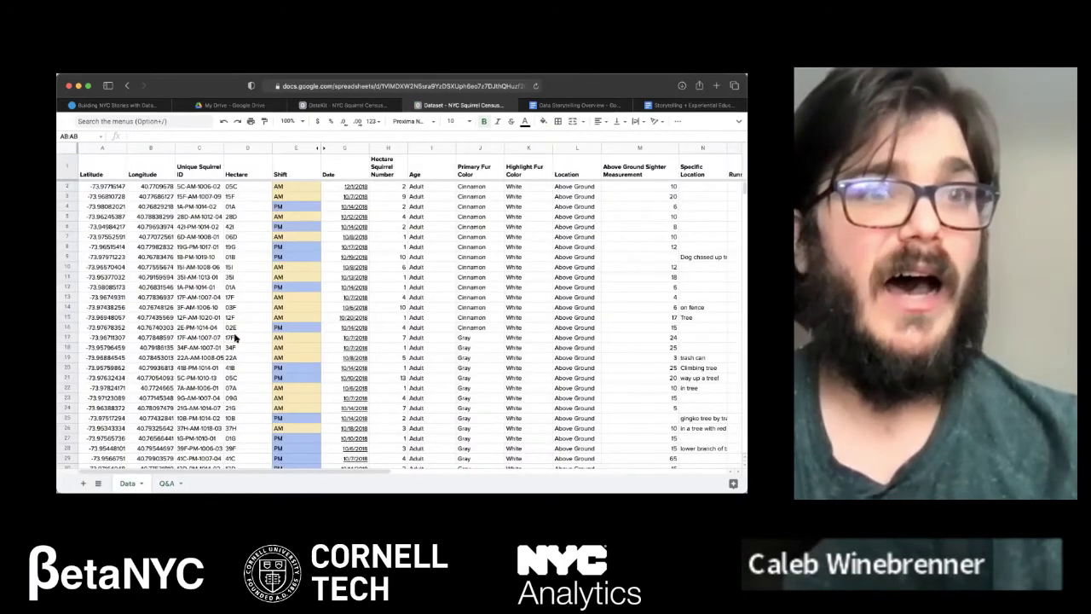
Step: Create a filter on the Primary Fur Color column and list its filter values
{"action": "left_click", "coordinate": [487, 148]}
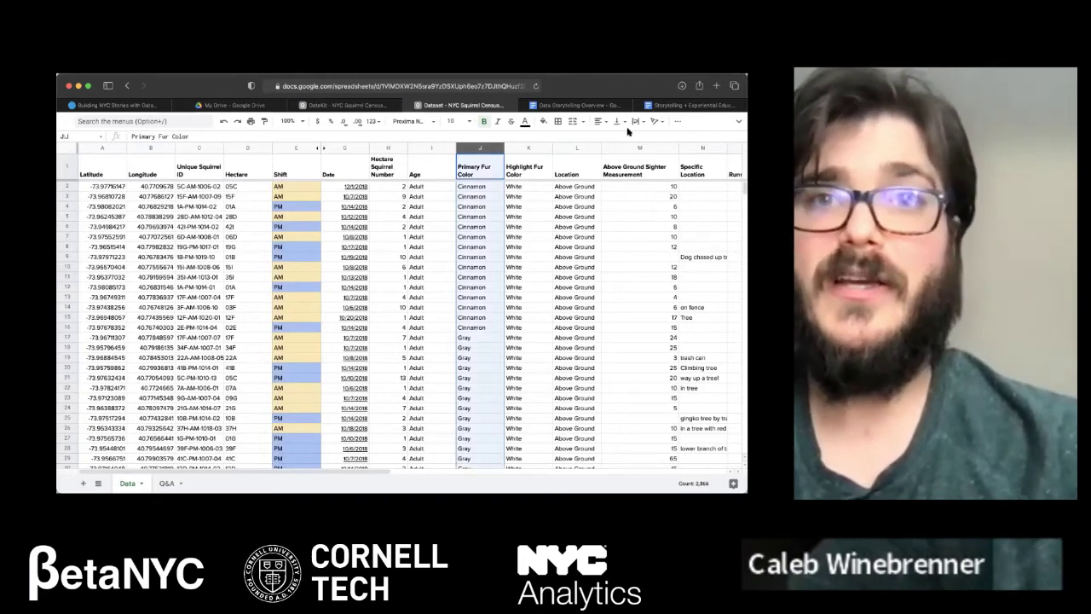
{"action": "left_click", "coordinate": [677, 123]}
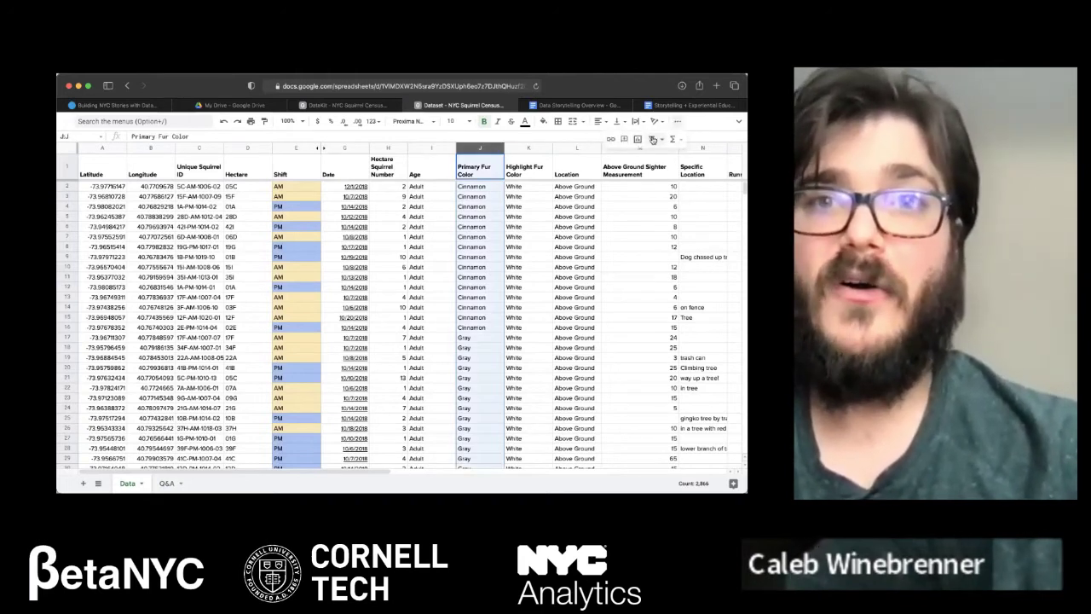
{"action": "left_click", "coordinate": [653, 140]}
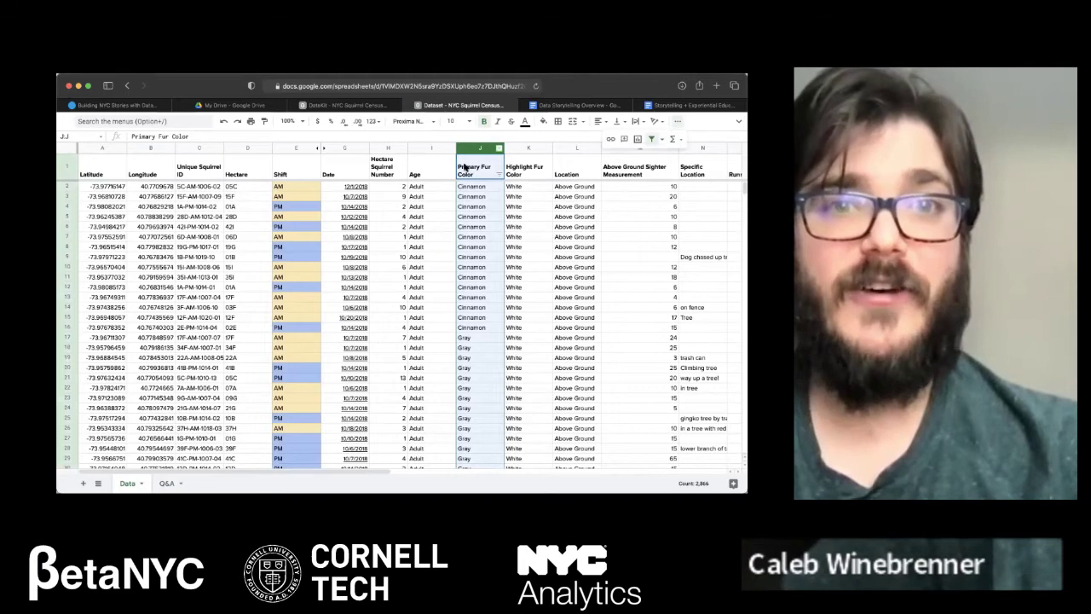
{"action": "left_click", "coordinate": [500, 174]}
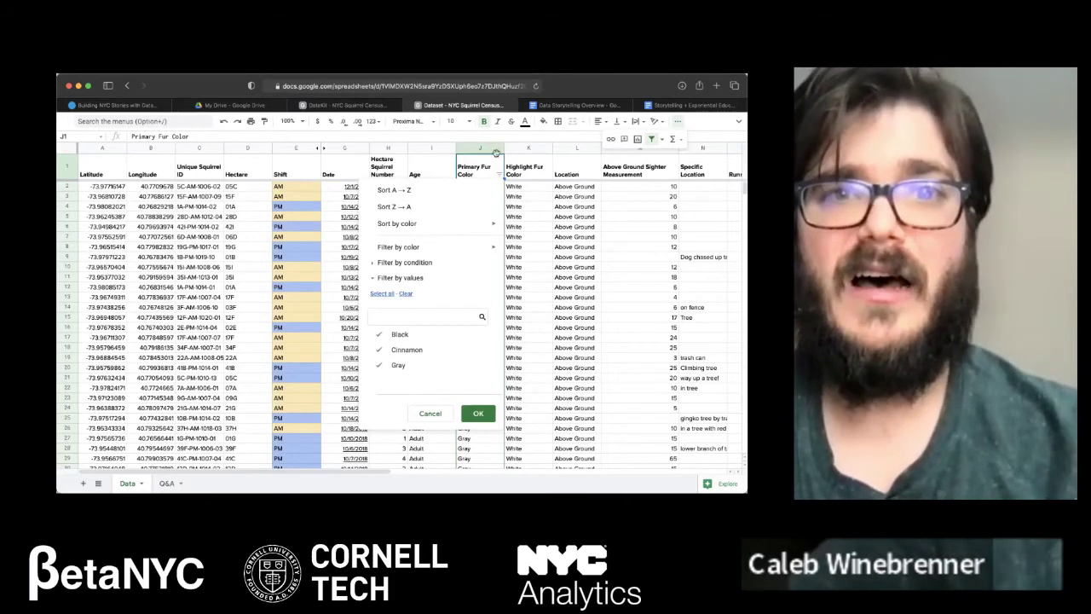
Step: Show the column stats for Primary Fur Color and examine the frequency of each fur color
{"action": "left_click", "coordinate": [491, 151]}
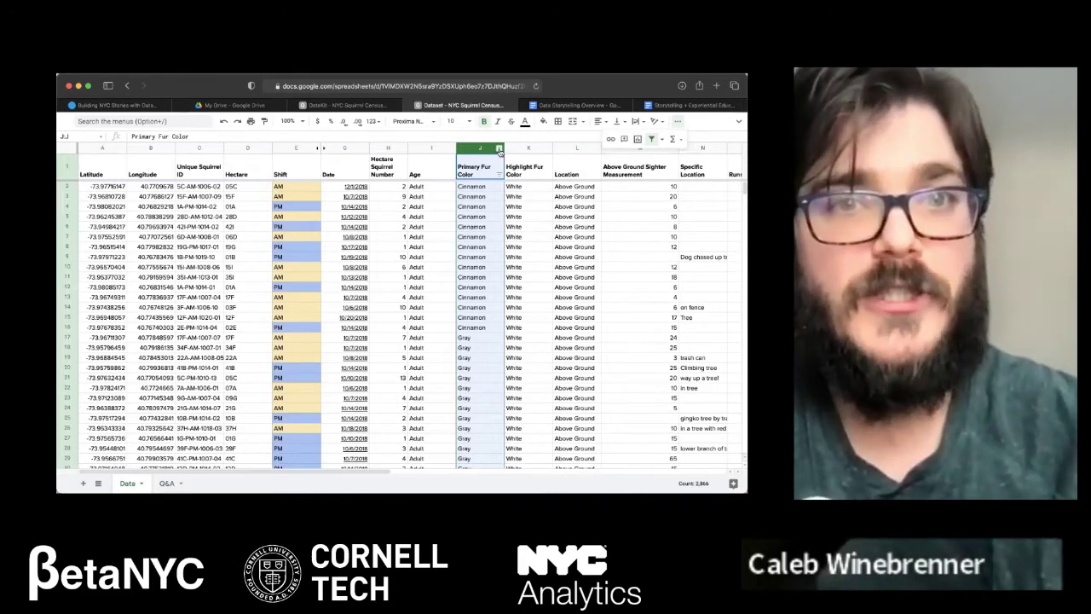
{"action": "left_click", "coordinate": [499, 149]}
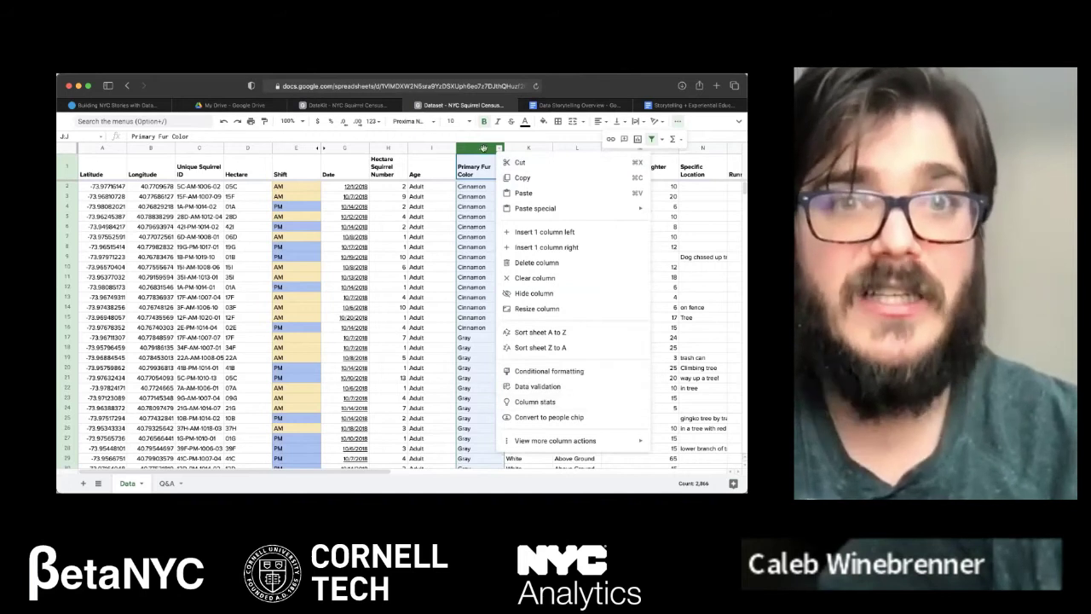
{"action": "left_click", "coordinate": [535, 401]}
{"action": "scroll", "coordinate": [645, 350], "scroll_direction": "down", "scroll_amount": 1}
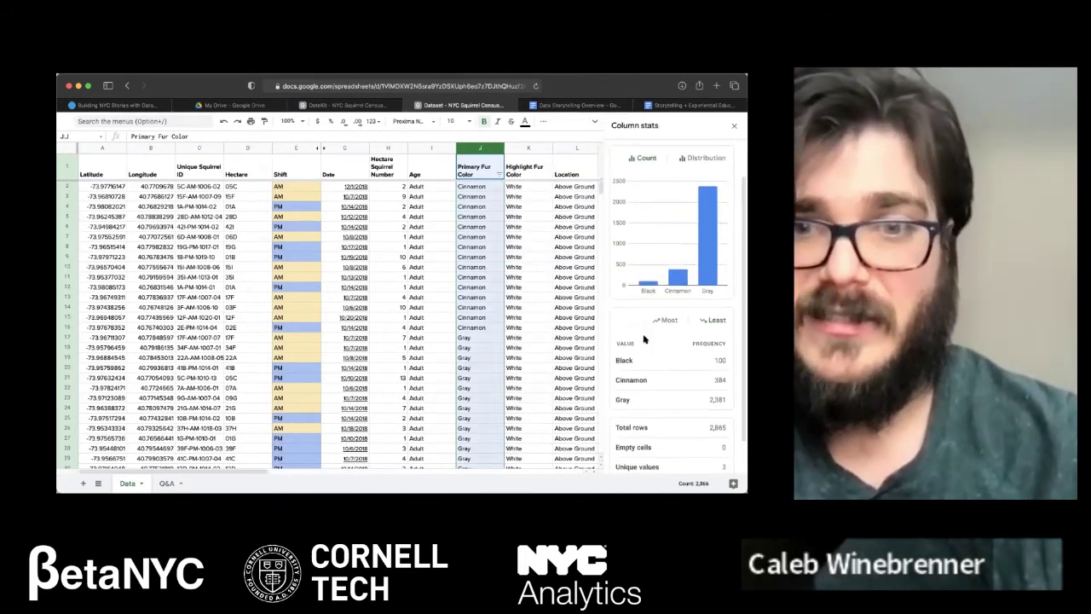
{"action": "scroll", "coordinate": [644, 339], "scroll_direction": "down", "scroll_amount": 3}
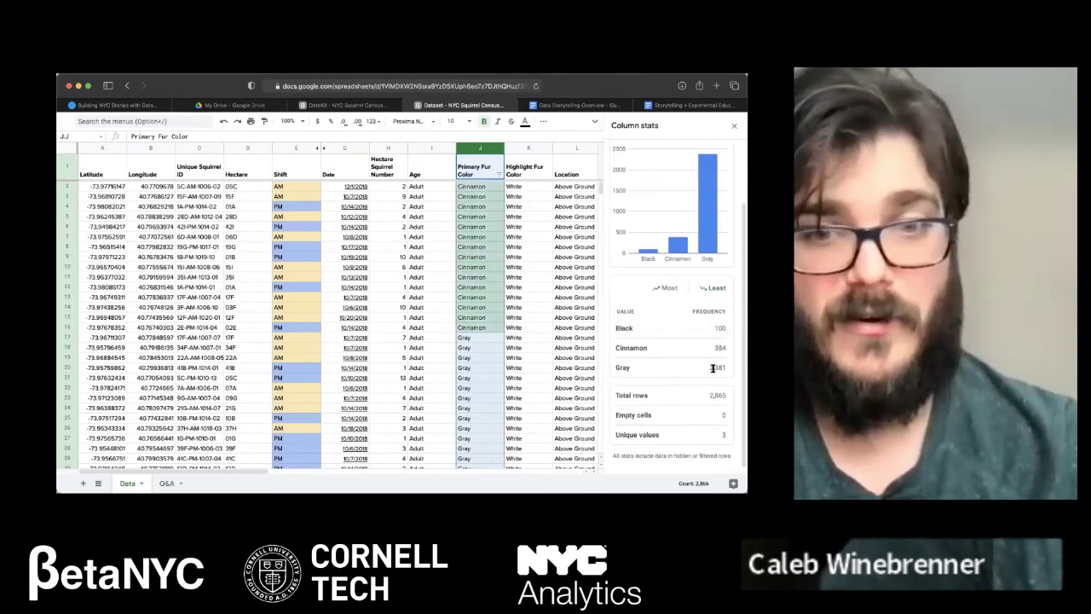
{"action": "scroll", "coordinate": [714, 359], "scroll_direction": "down", "scroll_amount": 1}
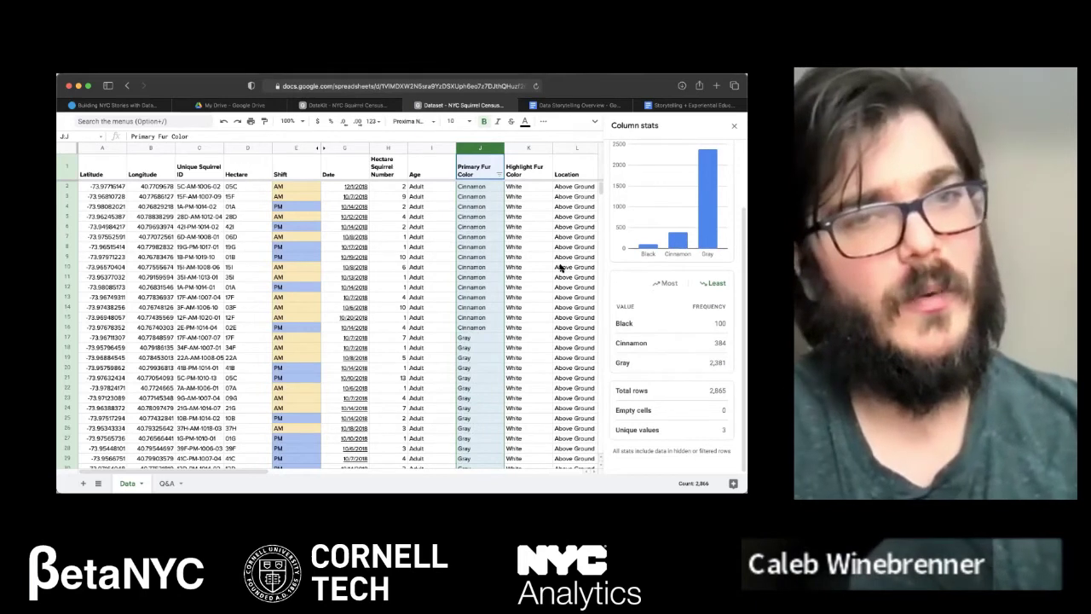
Step: Add a Categories header in AB1 and list Black, Gray and Cinnamon in the cells below it
{"action": "scroll", "coordinate": [561, 268], "scroll_direction": "right", "scroll_amount": 10}
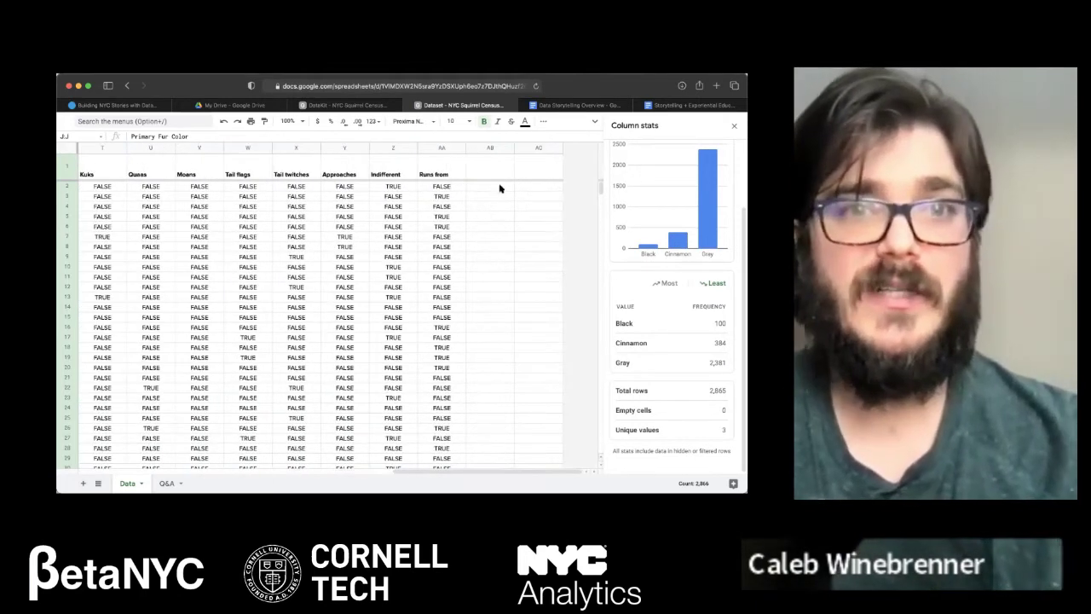
{"action": "left_click", "coordinate": [481, 173]}
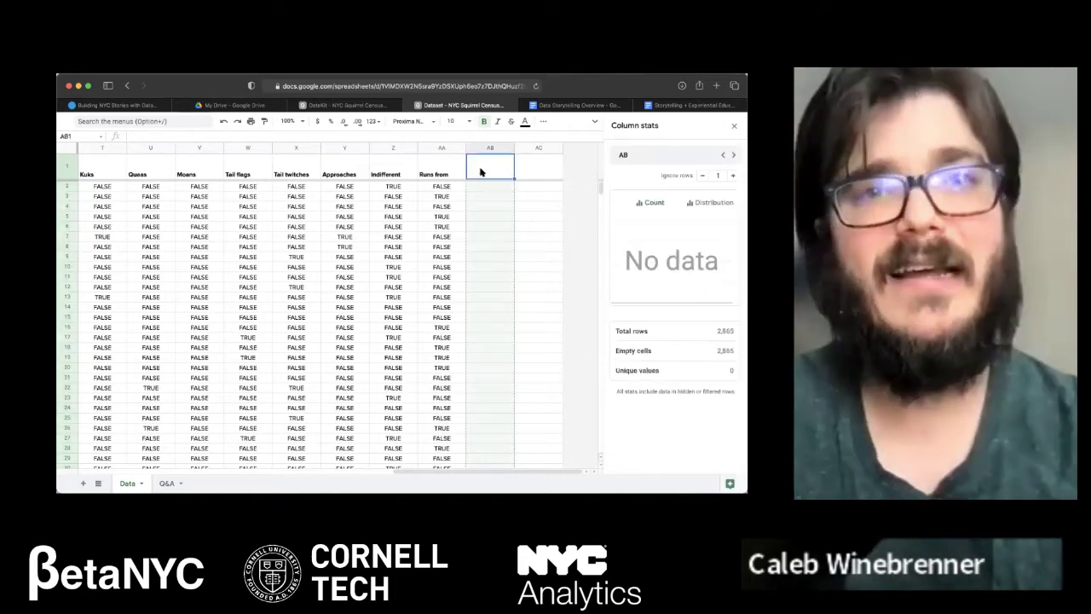
{"action": "type", "text": "Categories"}
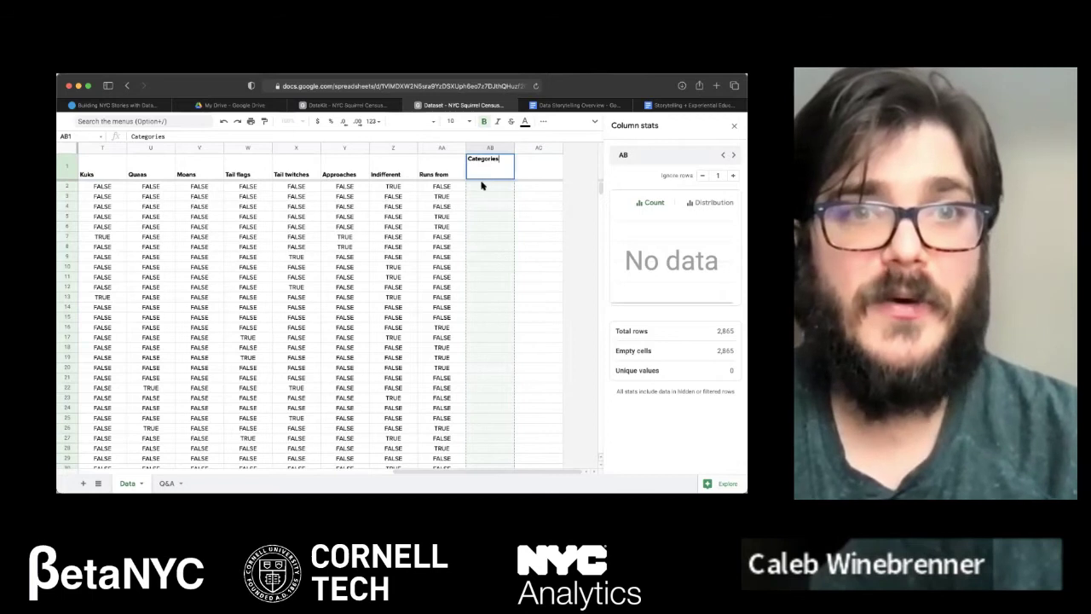
{"action": "key", "text": "Return"}
{"action": "type", "text": "B"}
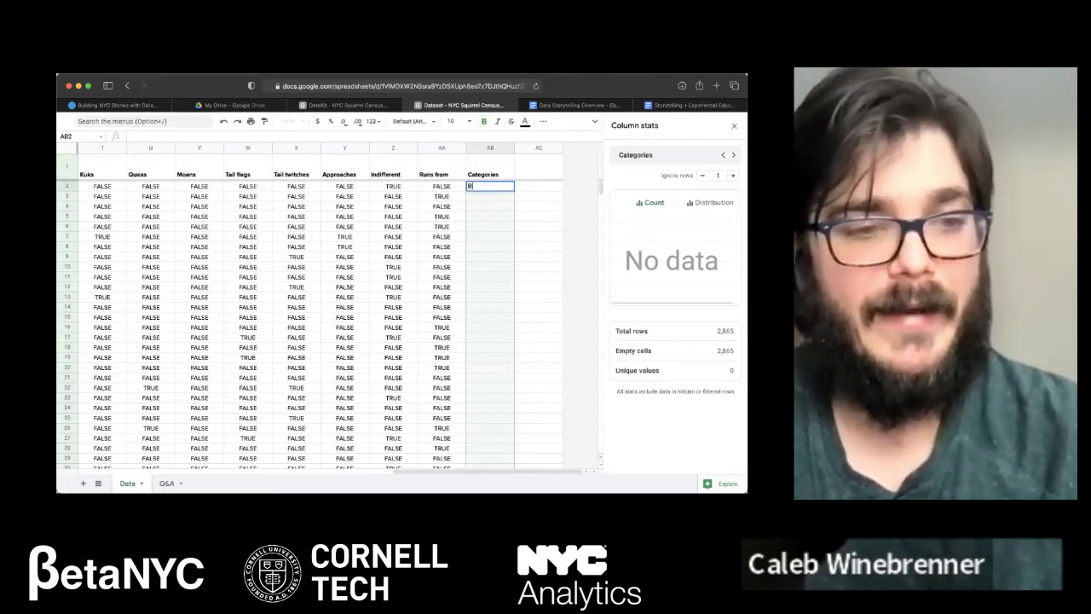
{"action": "type", "text": "lack"}
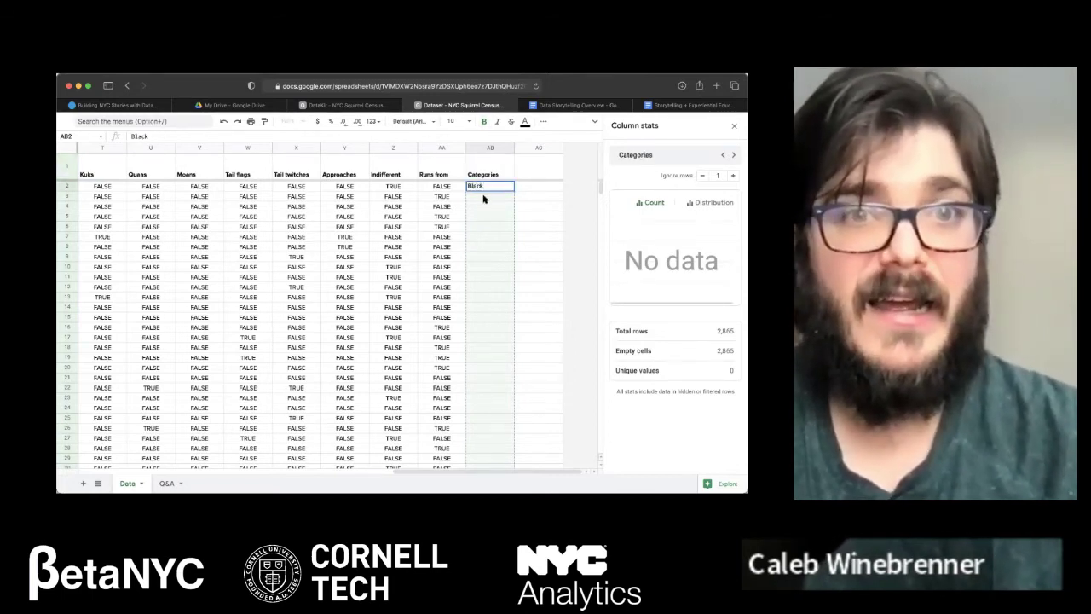
{"action": "key", "text": "Return"}
{"action": "type", "text": "Gr"}
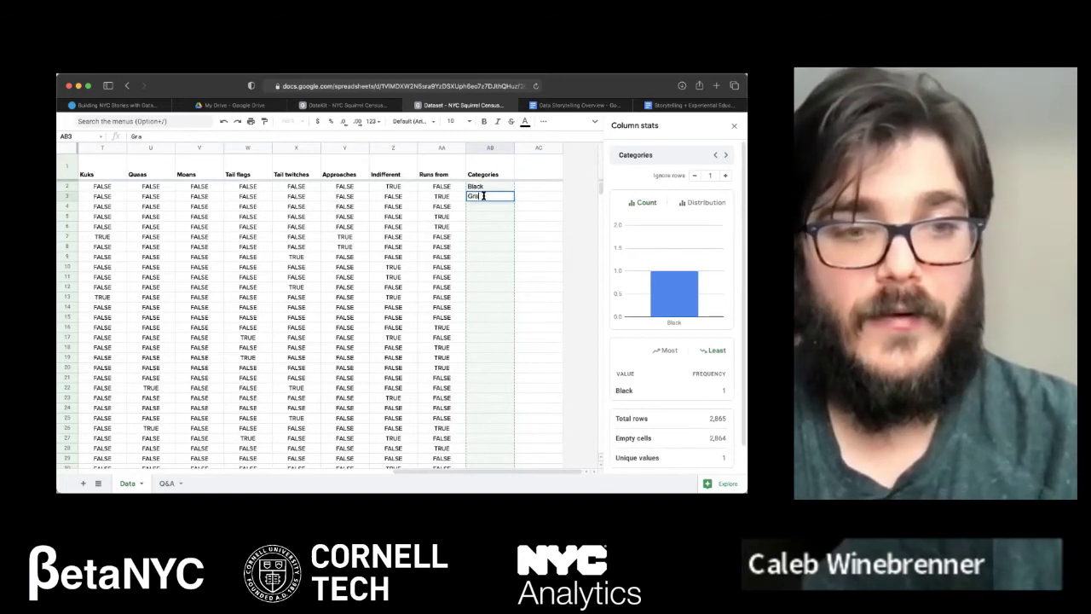
{"action": "type", "text": "ay"}
{"action": "key", "text": "Return"}
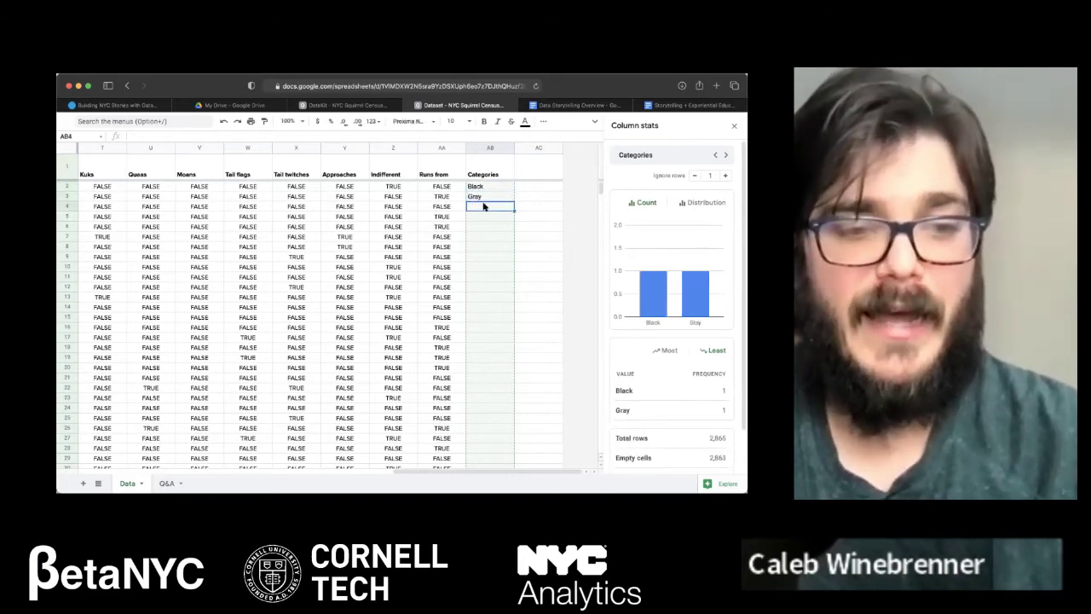
{"action": "type", "text": "Cinnamon"}
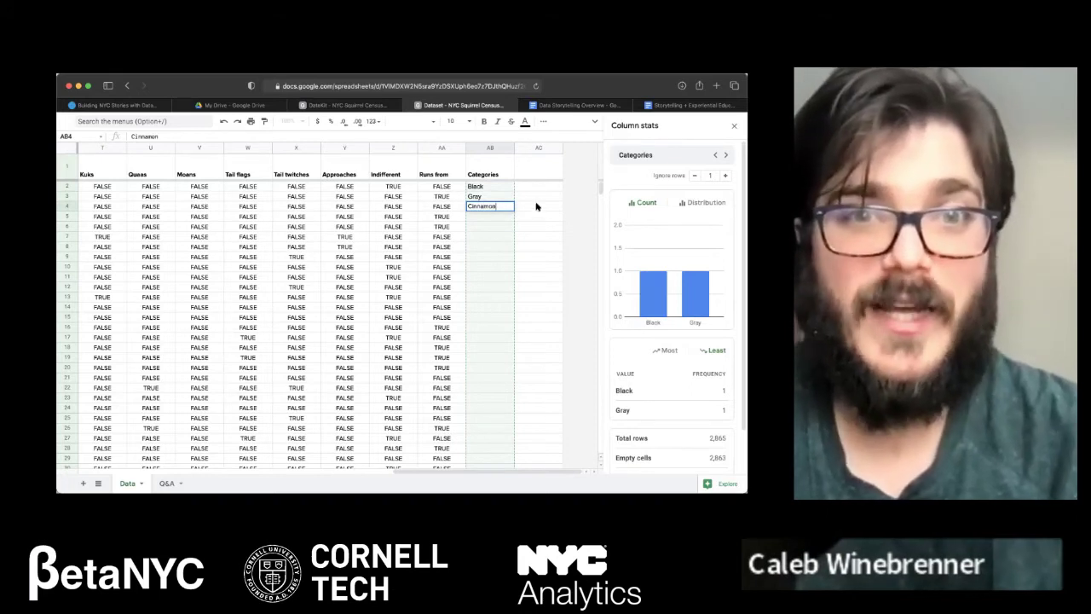
Step: Enter =COUNTIF(J:J,"Cinnamon") in AC4 to count the cinnamon squirrels beside their category
{"action": "left_click", "coordinate": [536, 207]}
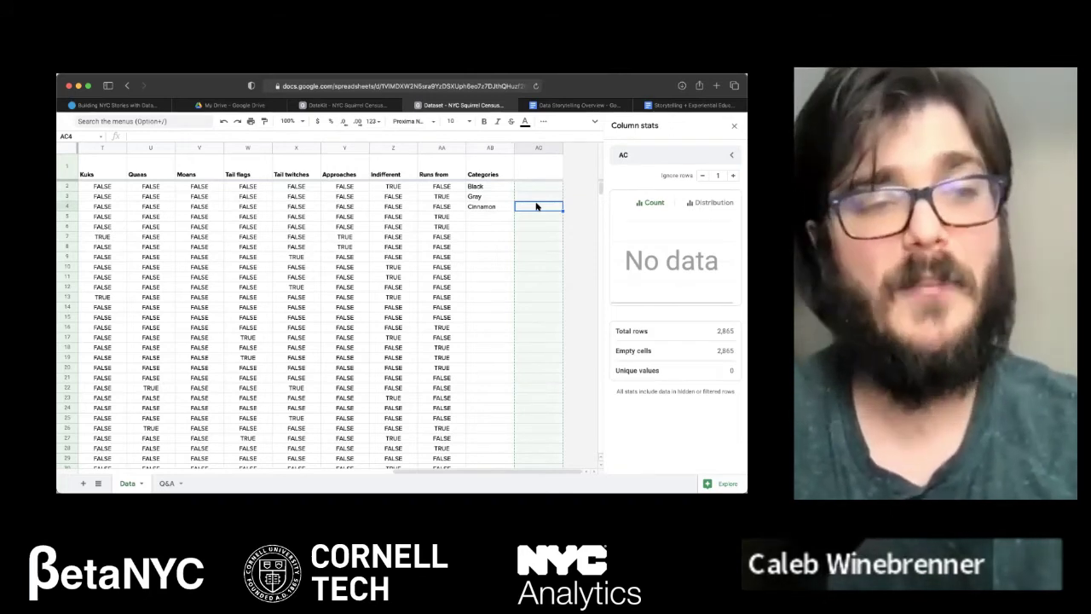
{"action": "type", "text": "=Count"}
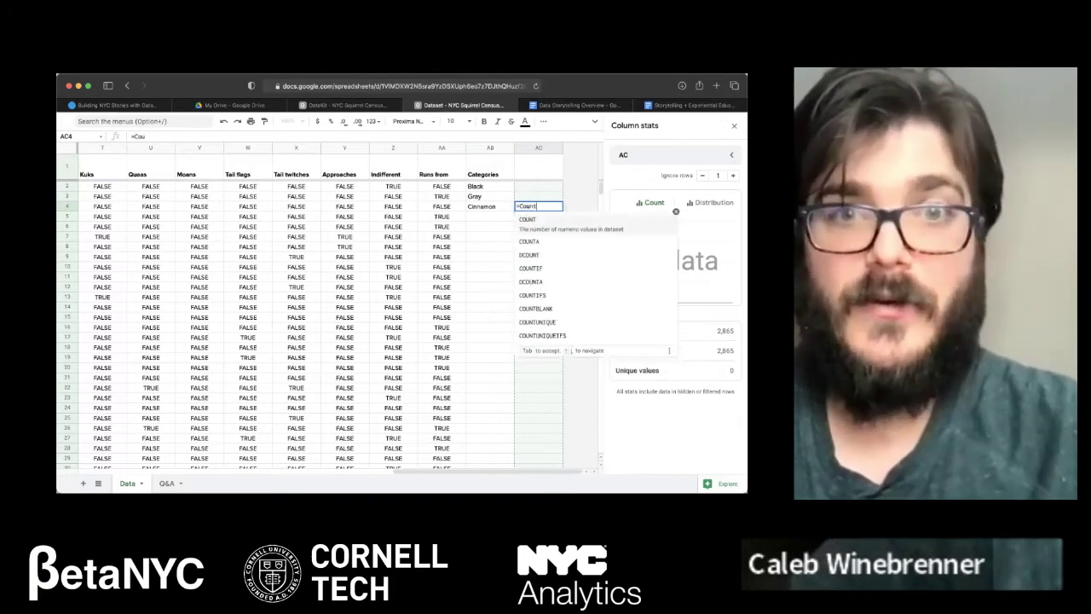
{"action": "type", "text": "if"}
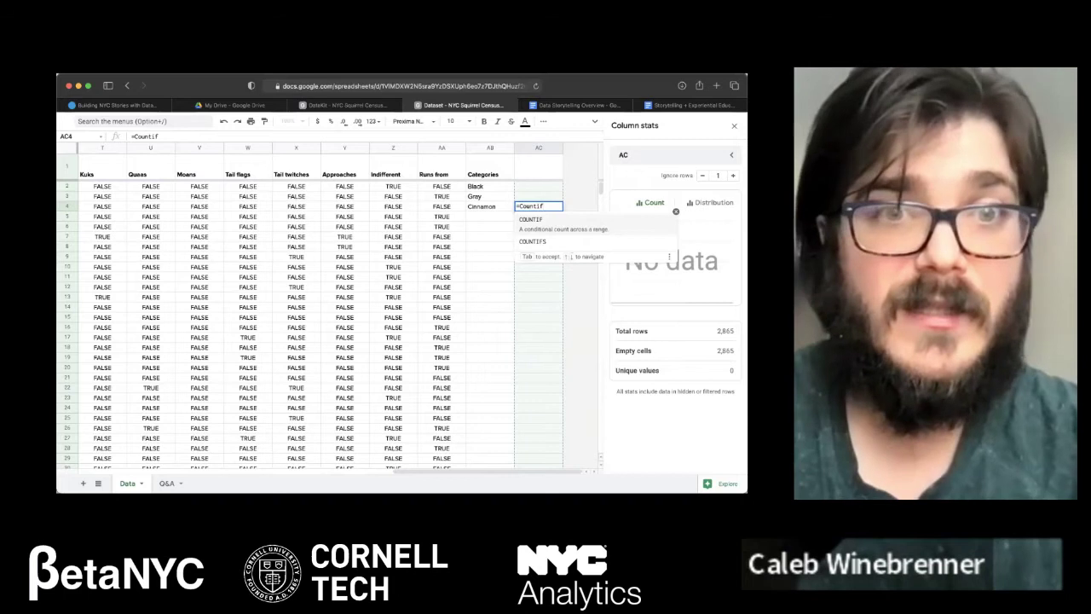
{"action": "key", "text": "Tab"}
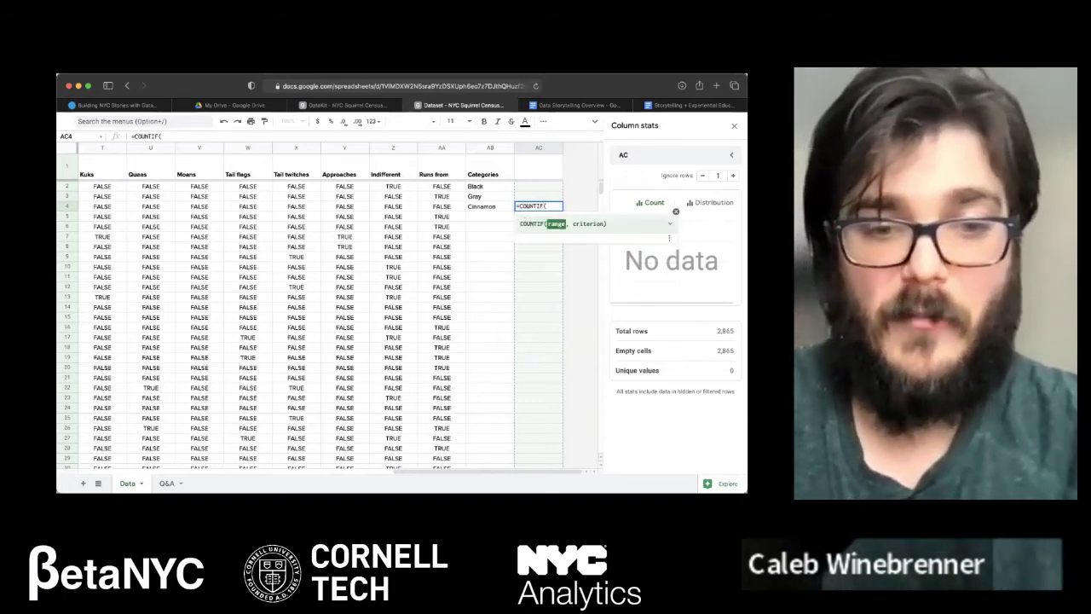
{"action": "type", "text": "I:I"}
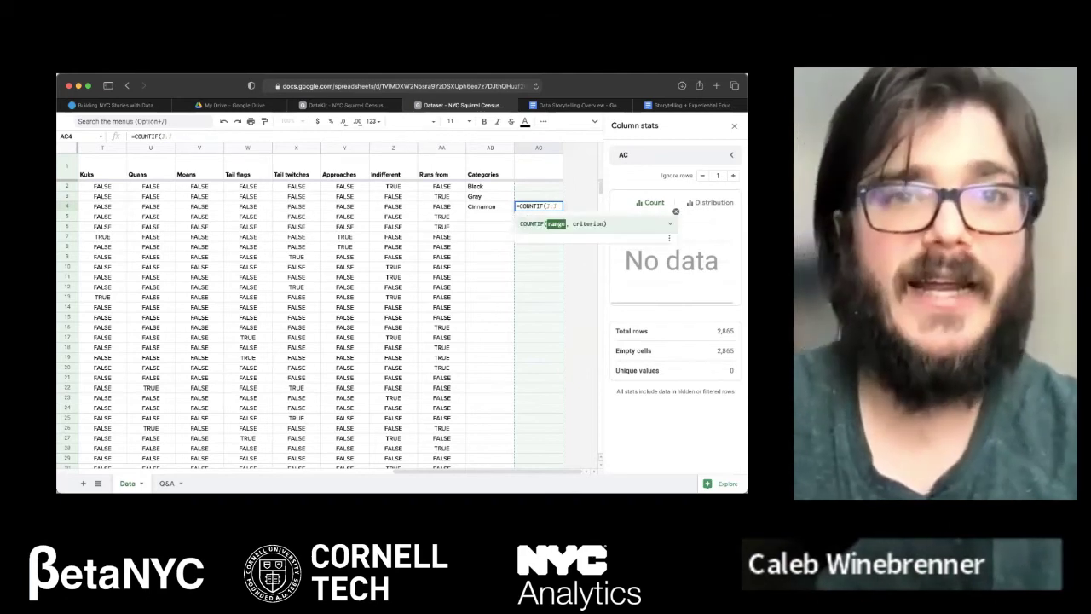
{"action": "type", "text": ","}
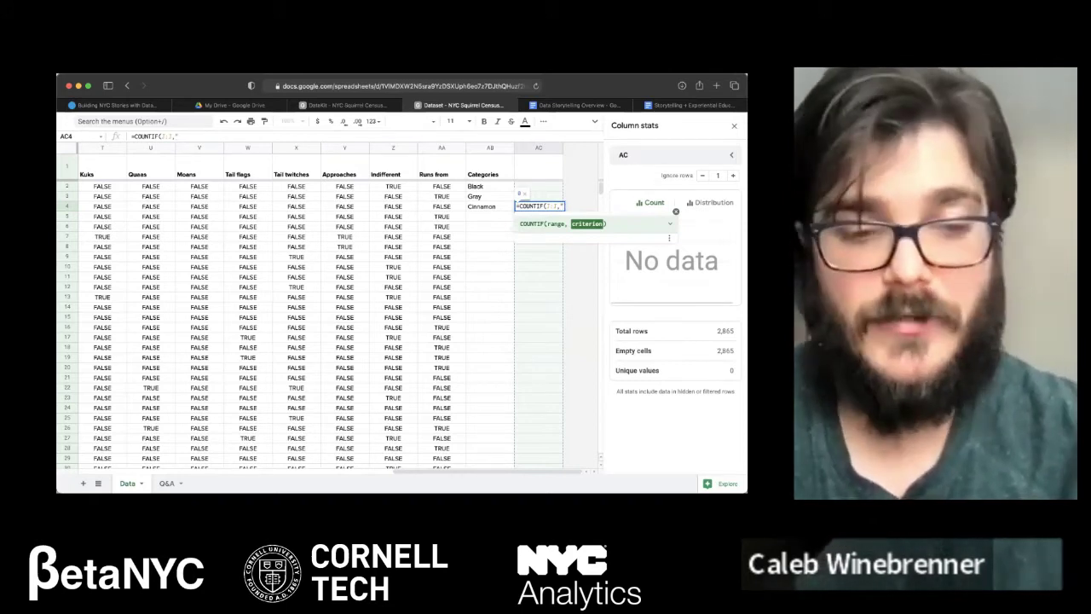
{"action": "type", "text": "\"Cinna"}
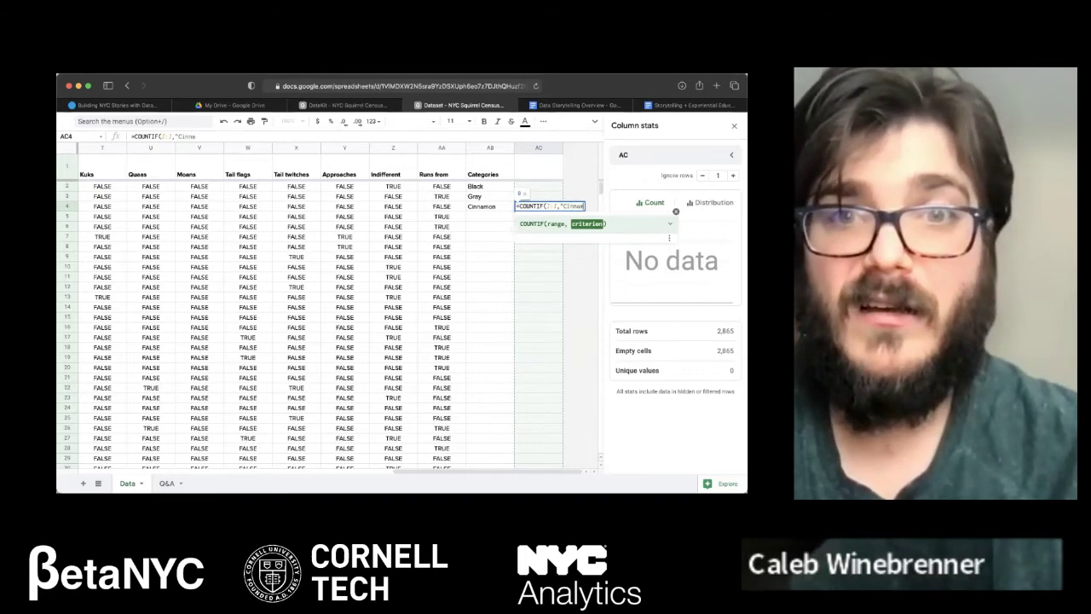
{"action": "type", "text": "on"}
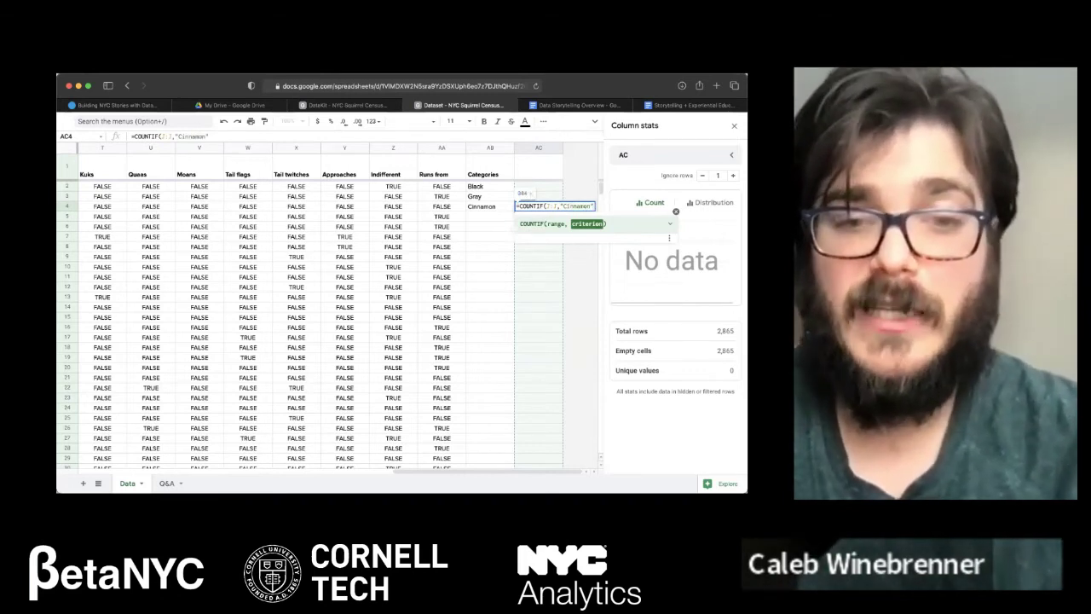
{"action": "key", "text": "Return"}
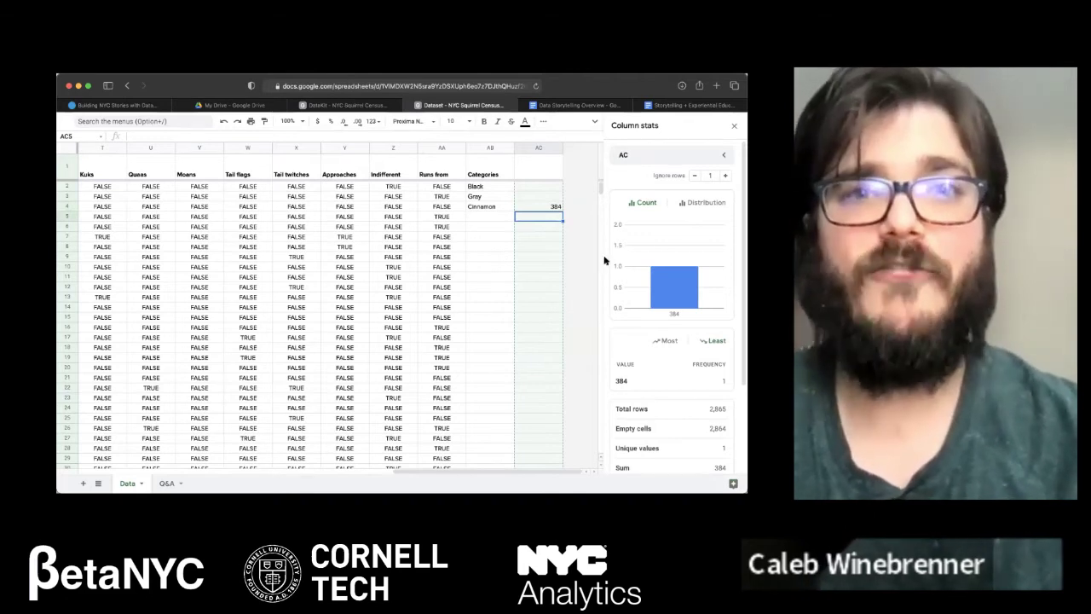
Step: Check the Cinnamon count formula in AC4 and browse the column stats of the Categories and AC columns
{"action": "left_click", "coordinate": [550, 207]}
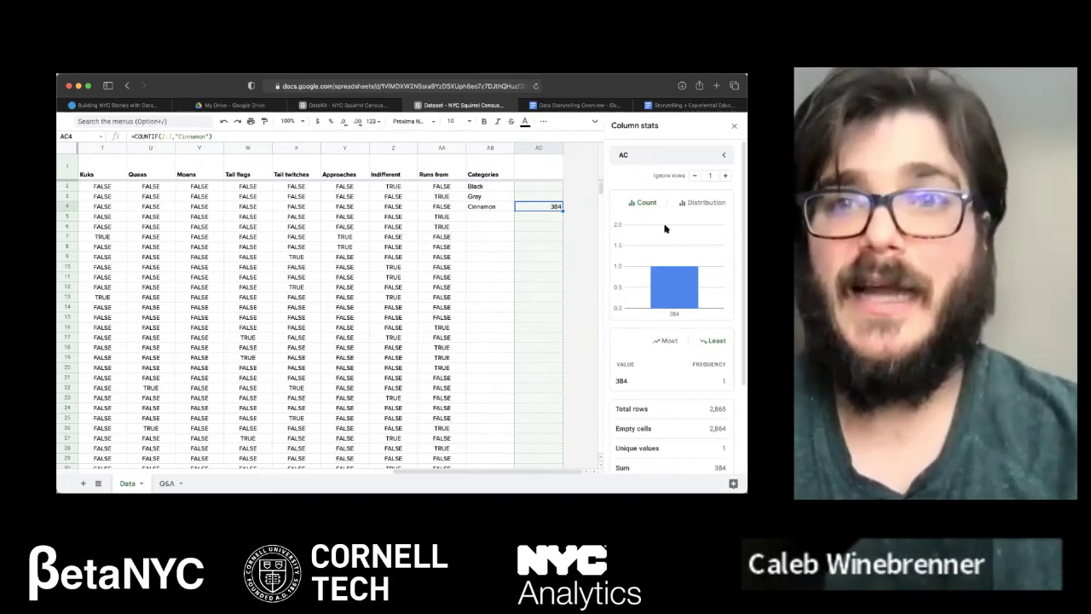
{"action": "left_click", "coordinate": [724, 155]}
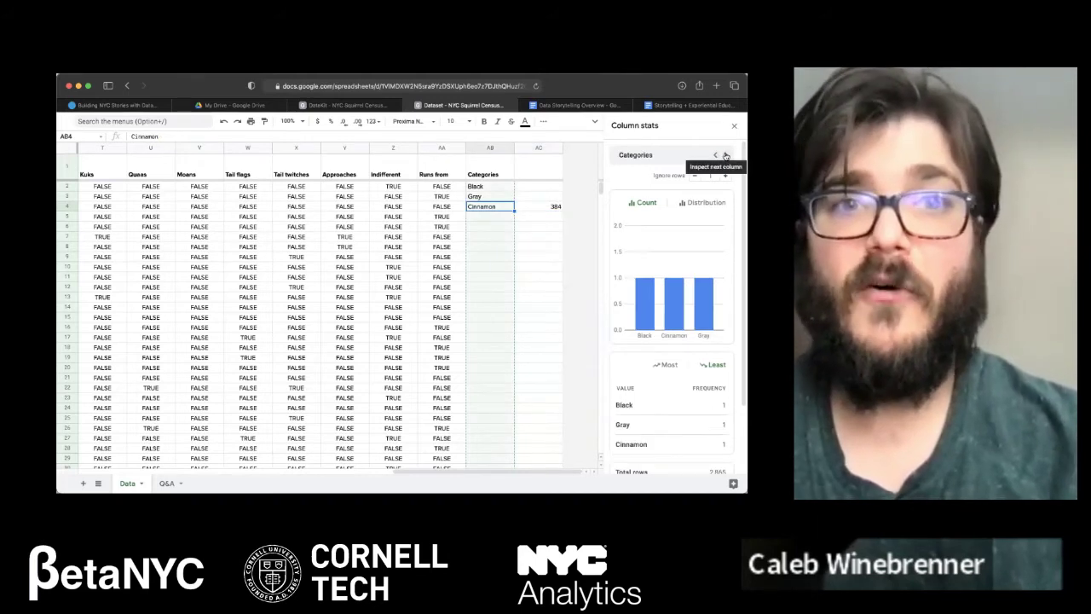
{"action": "left_click", "coordinate": [726, 155]}
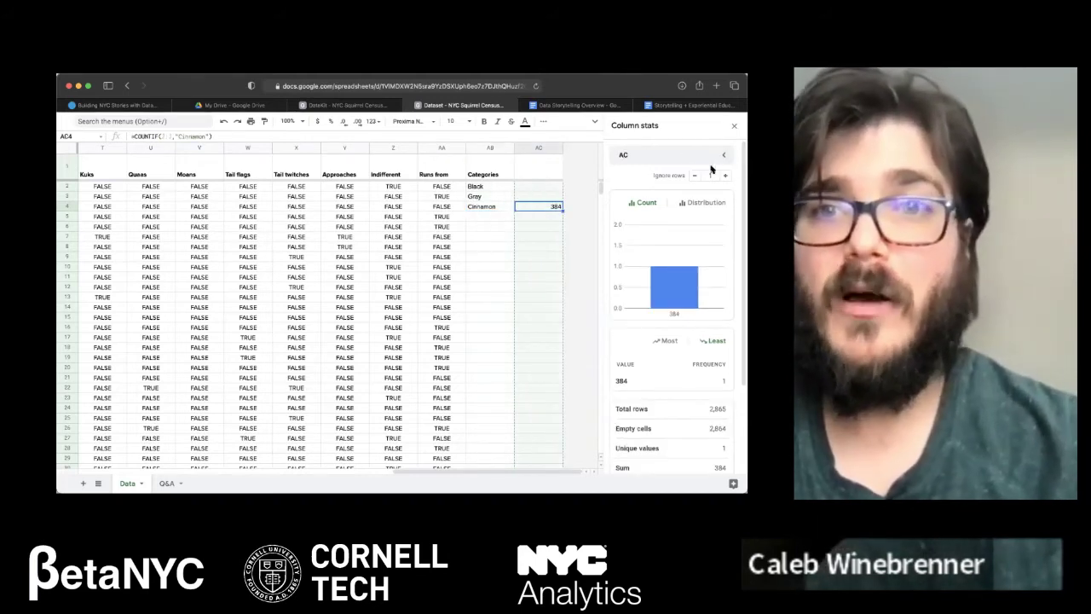
Step: Review the Primary Fur Color column stats again and close the stats view
{"action": "scroll", "coordinate": [218, 204], "scroll_direction": "left", "scroll_amount": 10}
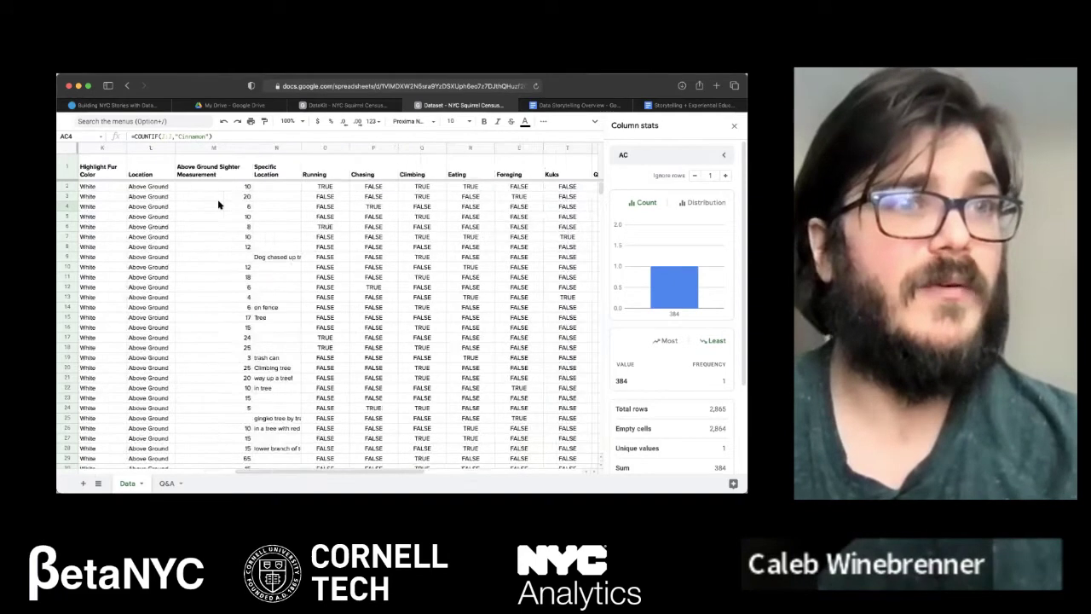
{"action": "scroll", "coordinate": [219, 204], "scroll_direction": "left", "scroll_amount": 10}
{"action": "left_click", "coordinate": [477, 149]}
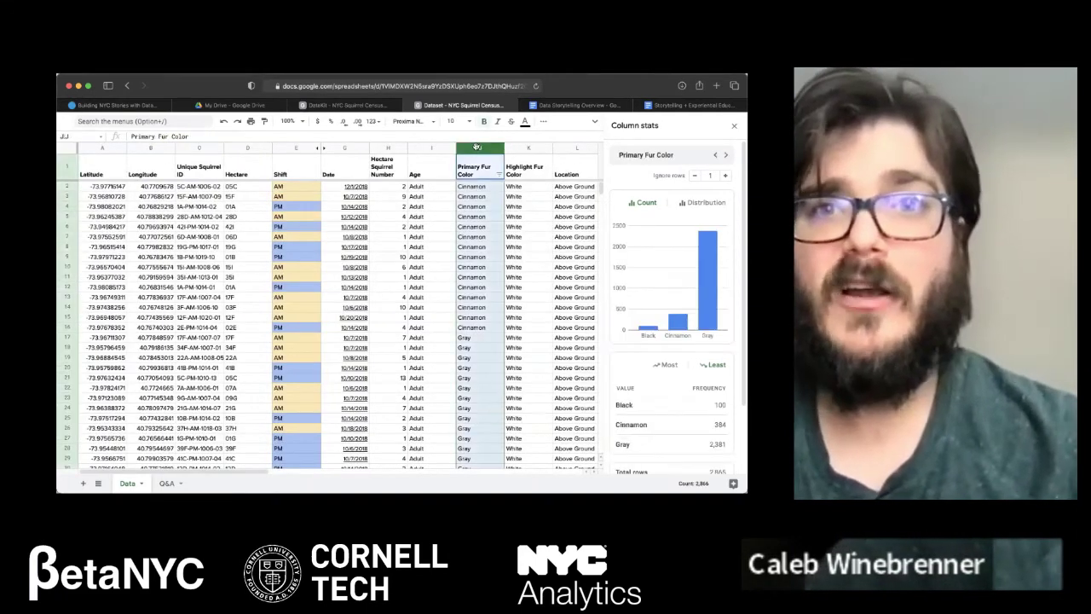
{"action": "scroll", "coordinate": [691, 312], "scroll_direction": "down", "scroll_amount": 2}
{"action": "scroll", "coordinate": [691, 312], "scroll_direction": "down", "scroll_amount": 1}
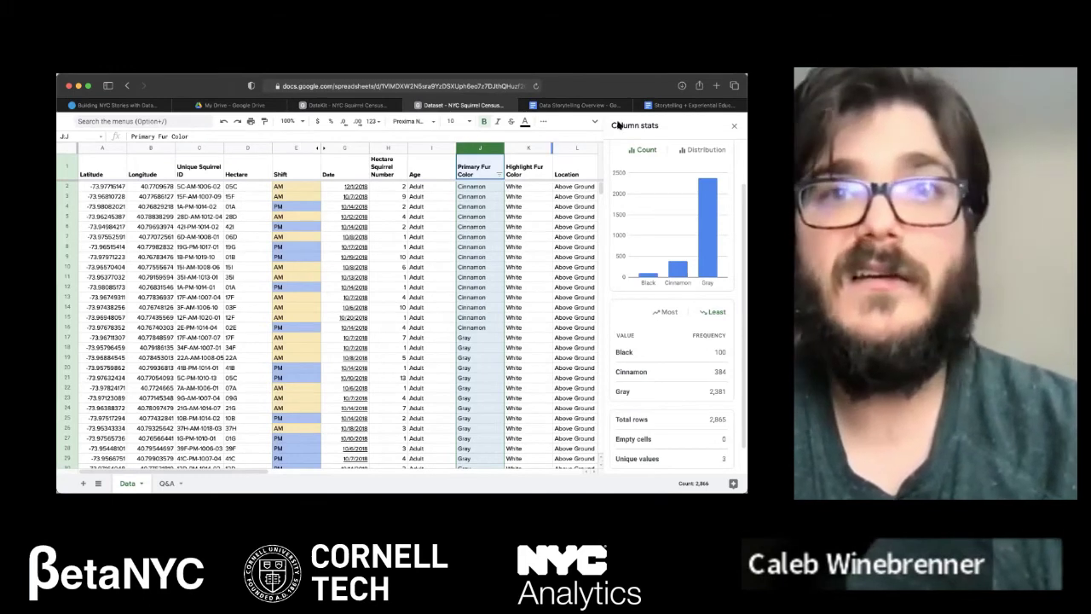
{"action": "left_click", "coordinate": [733, 126]}
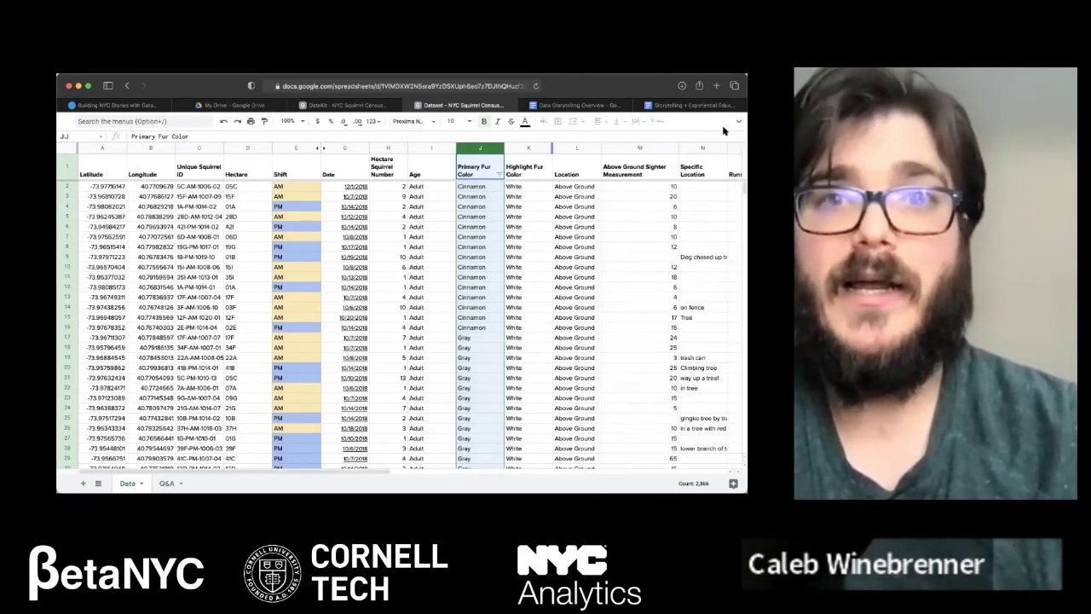
Step: Insert a chart based on the Primary Fur Color column
{"action": "left_click", "coordinate": [739, 121]}
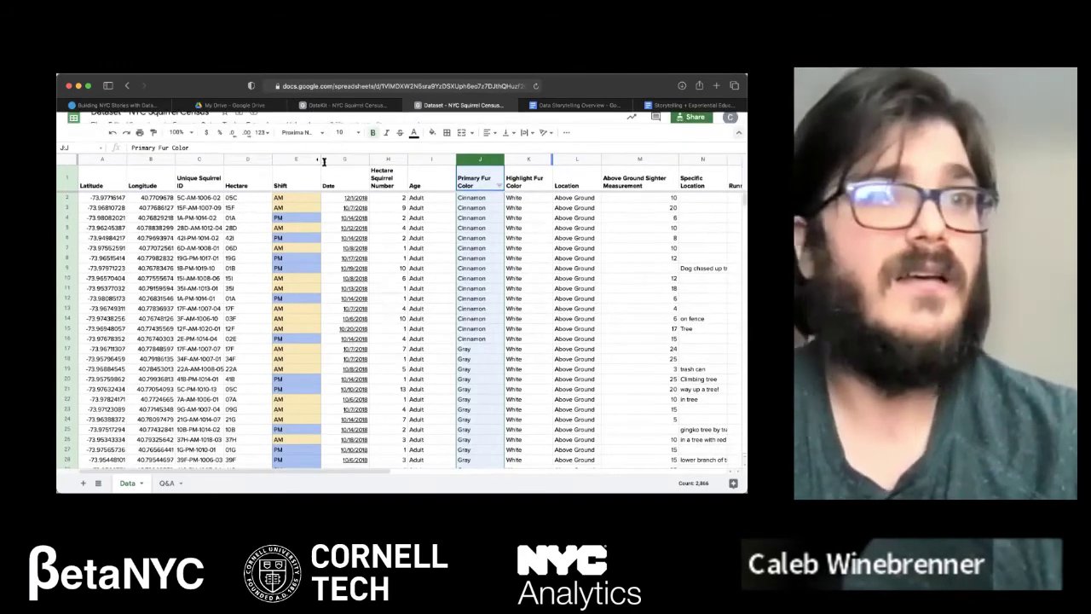
{"action": "left_click", "coordinate": [158, 135]}
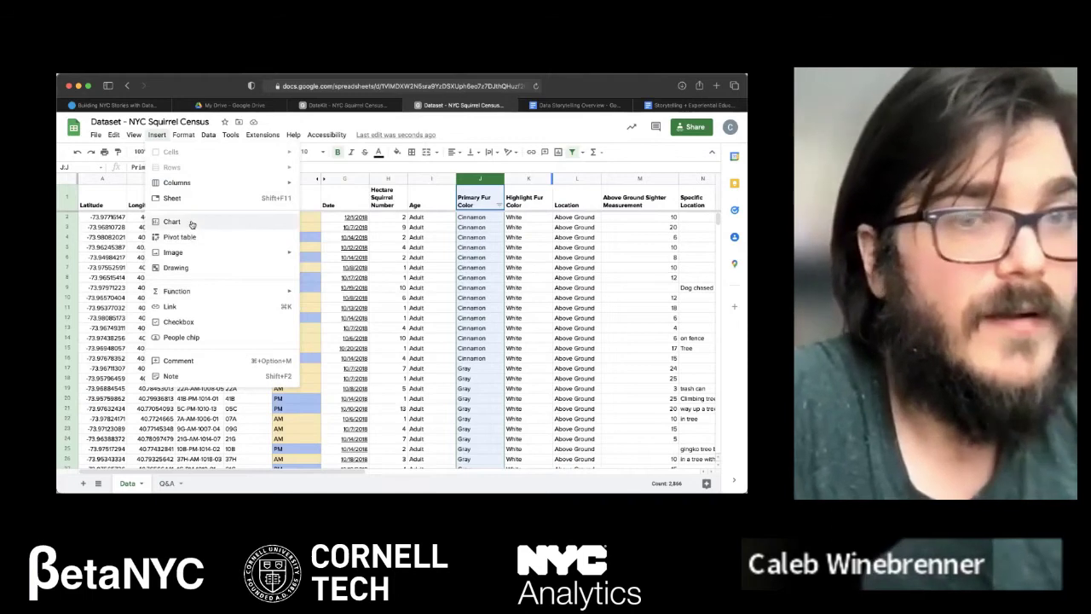
{"action": "left_click", "coordinate": [172, 222]}
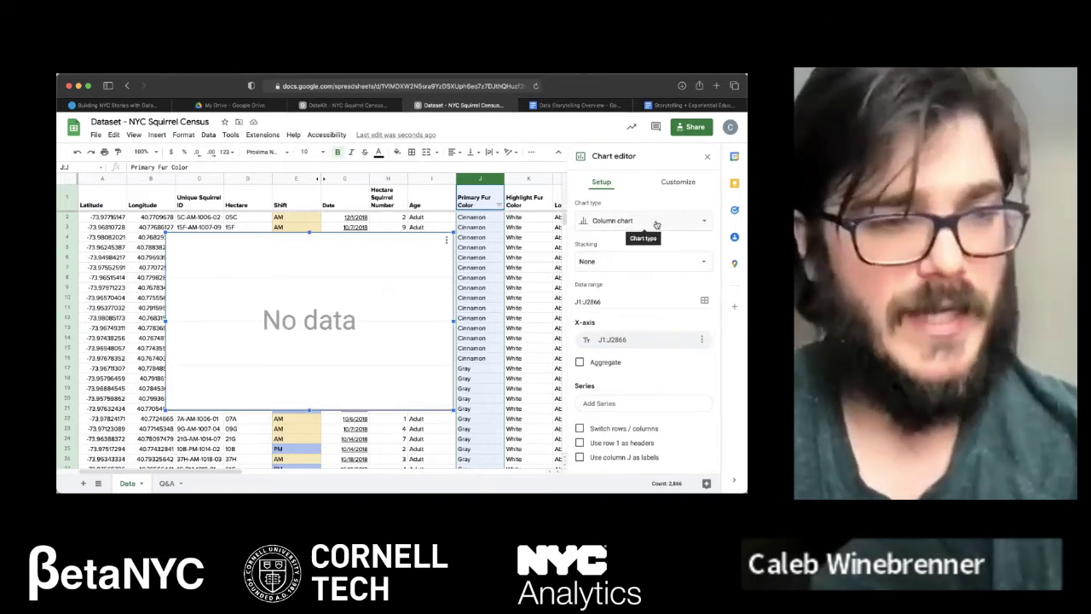
Step: Make the chart a pie chart that aggregates the fur color labels and uses row 1 as headers
{"action": "left_click", "coordinate": [686, 229]}
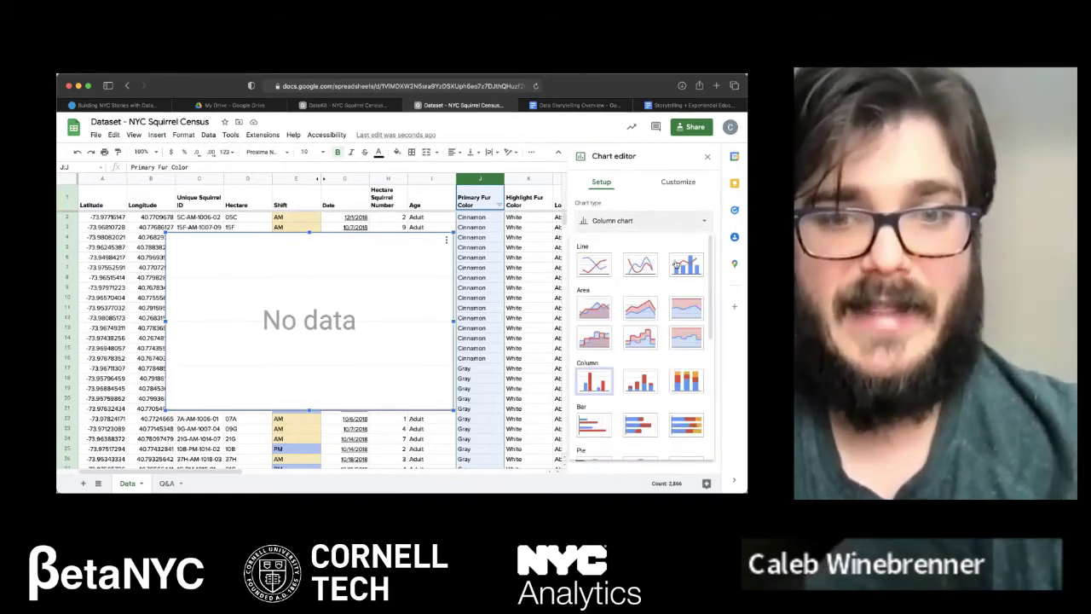
{"action": "scroll", "coordinate": [648, 350], "scroll_direction": "down", "scroll_amount": 2}
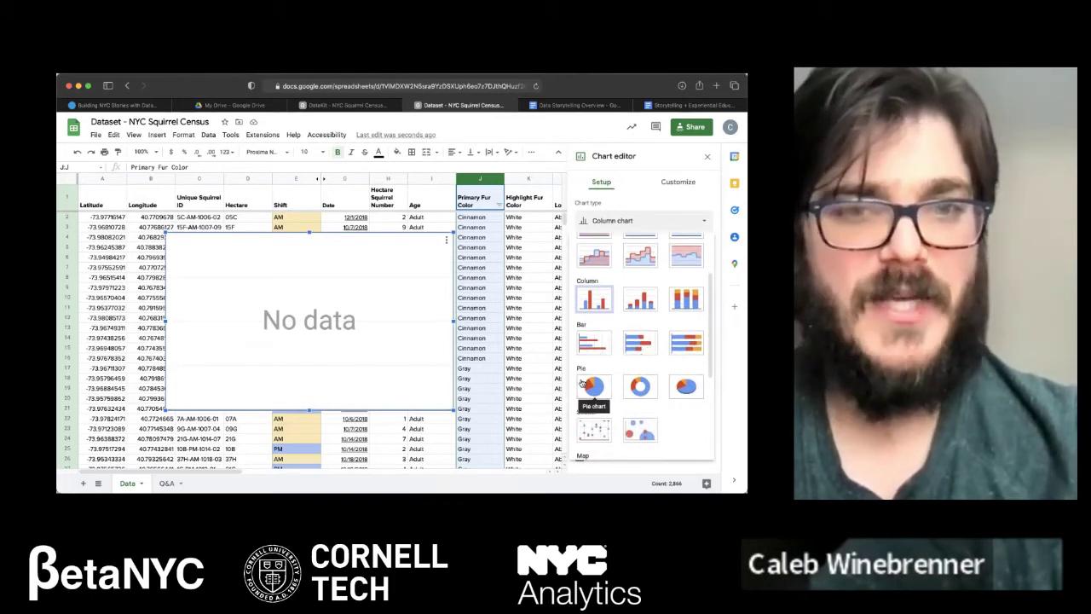
{"action": "left_click", "coordinate": [588, 385]}
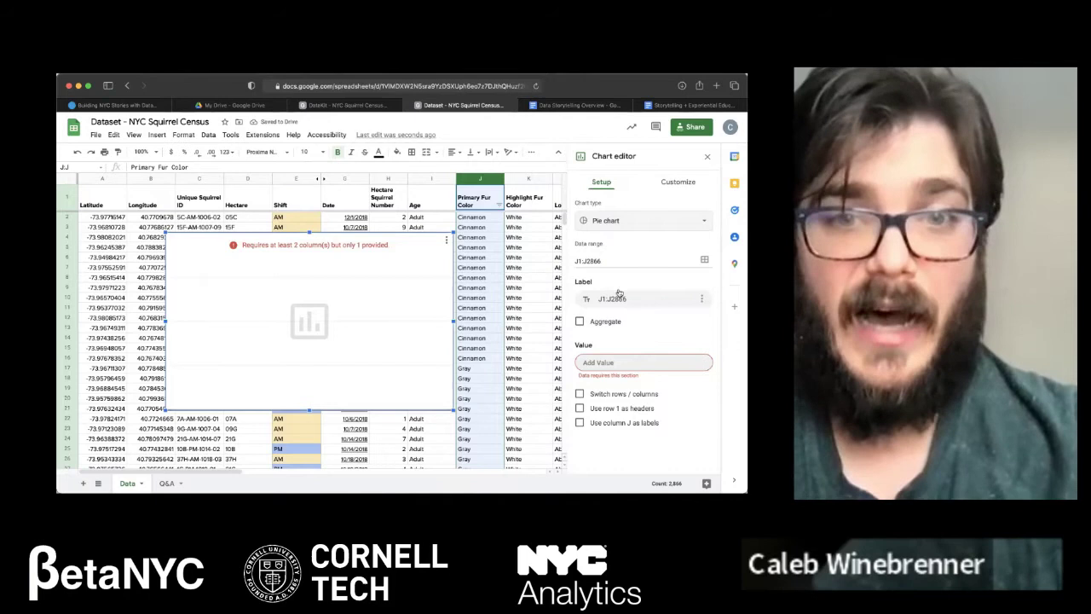
{"action": "left_click", "coordinate": [580, 321]}
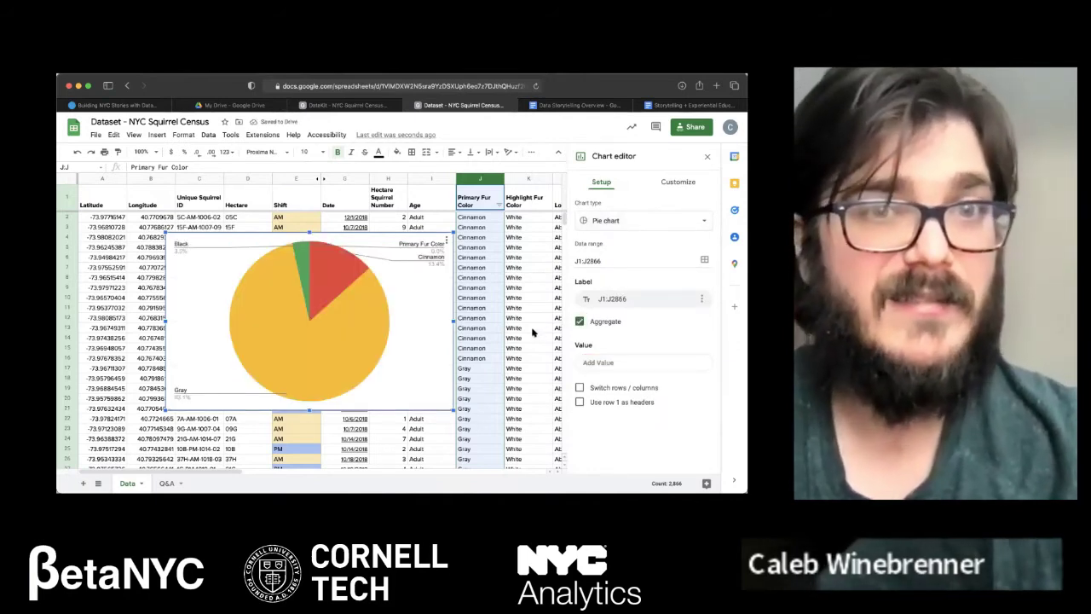
{"action": "left_click", "coordinate": [579, 403]}
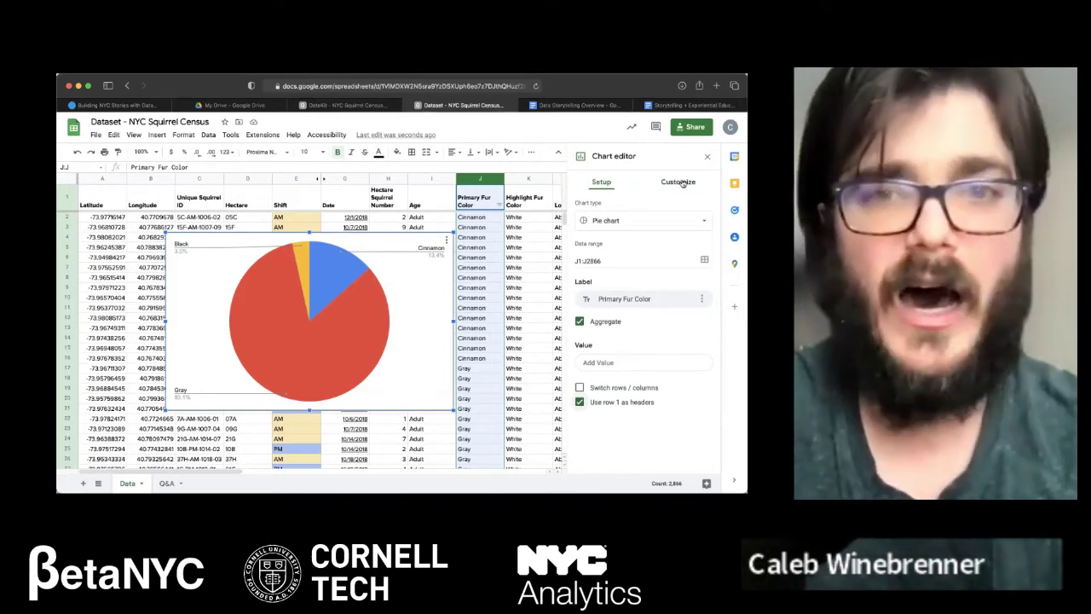
Step: Look through the chart style options and set the pie chart's slice label to Percentage
{"action": "left_click", "coordinate": [683, 183]}
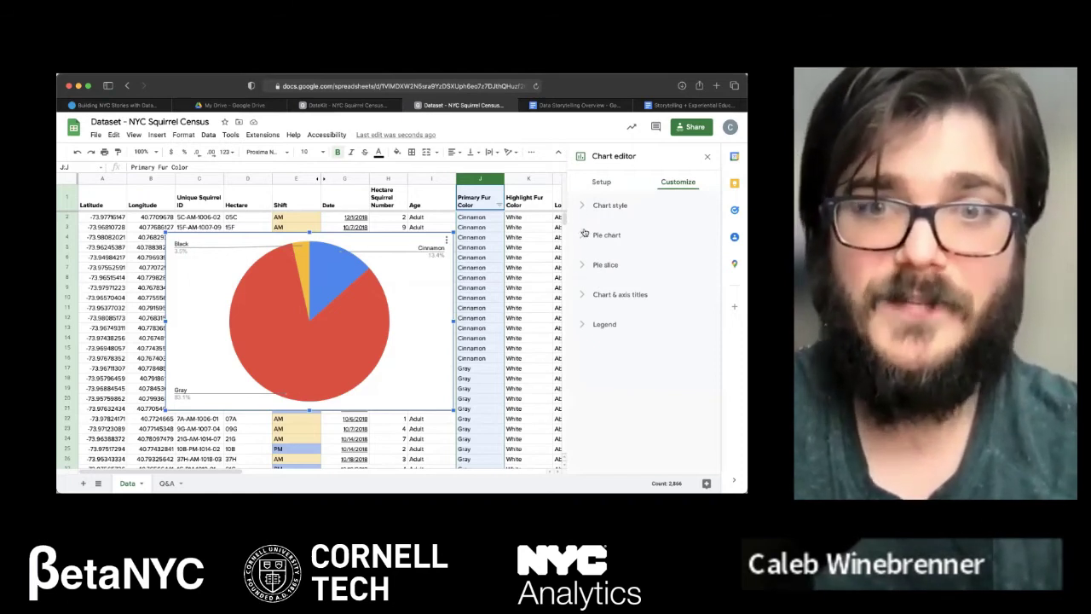
{"action": "left_click", "coordinate": [581, 208]}
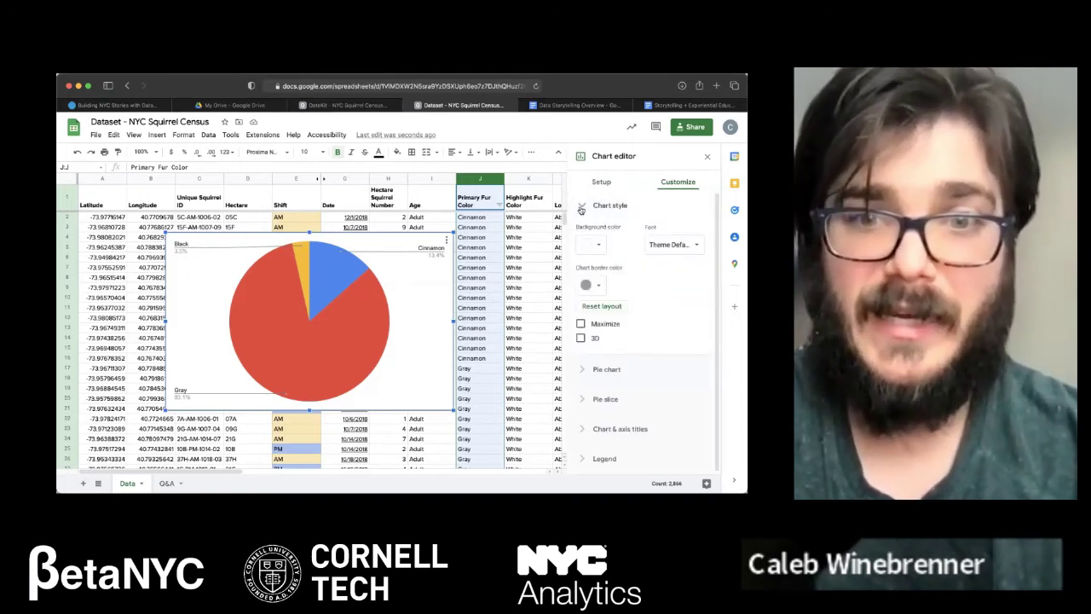
{"action": "left_click", "coordinate": [580, 208]}
{"action": "left_click", "coordinate": [581, 236]}
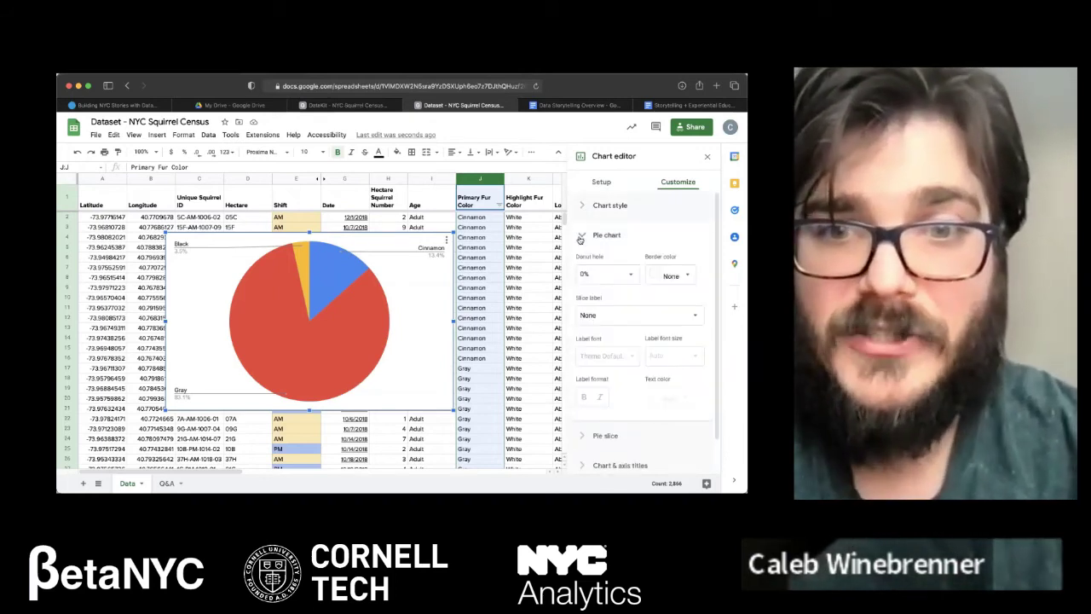
{"action": "left_click", "coordinate": [696, 315]}
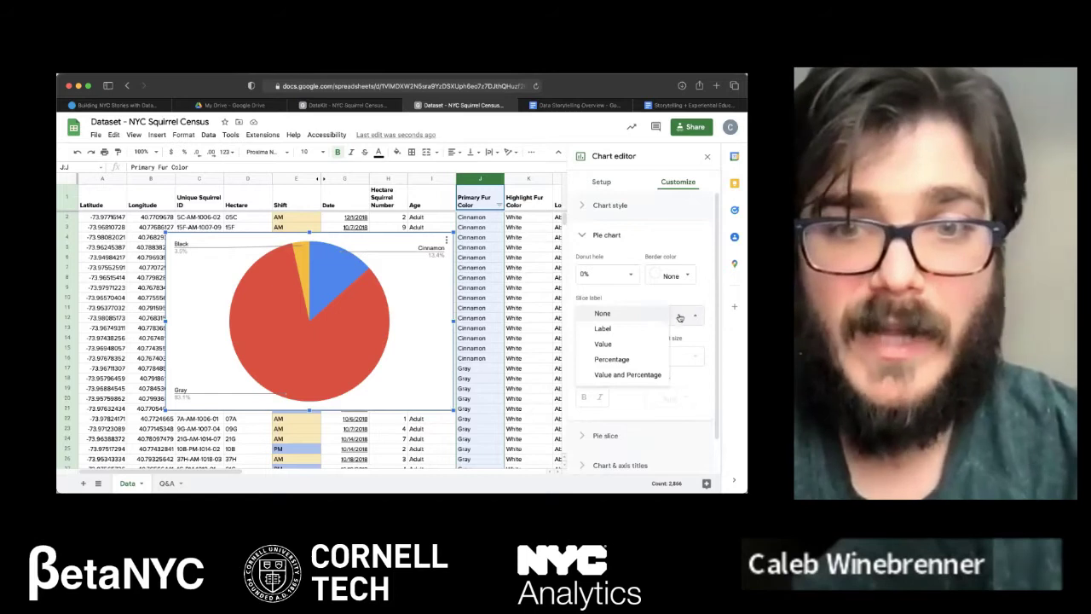
{"action": "left_click", "coordinate": [627, 360]}
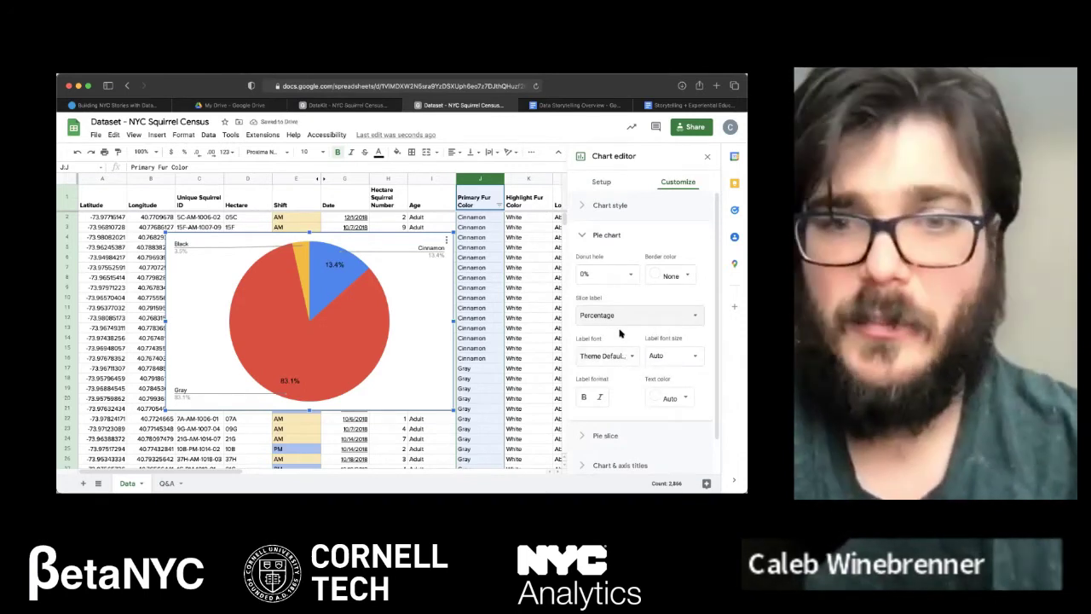
Step: Set the pie chart's slice label to Label and color its text white
{"action": "left_click", "coordinate": [634, 319]}
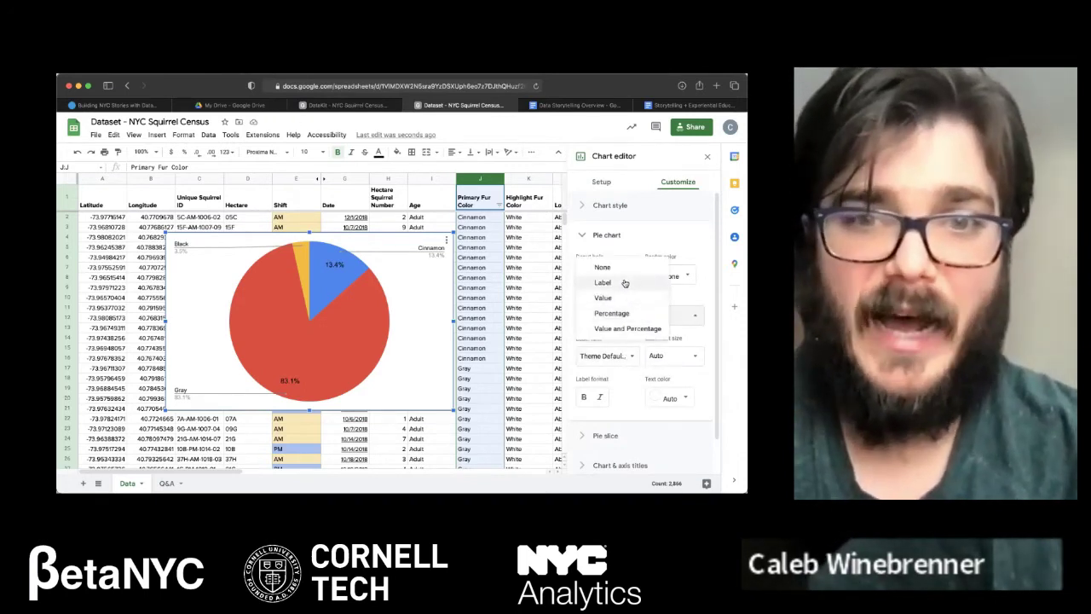
{"action": "left_click", "coordinate": [625, 281]}
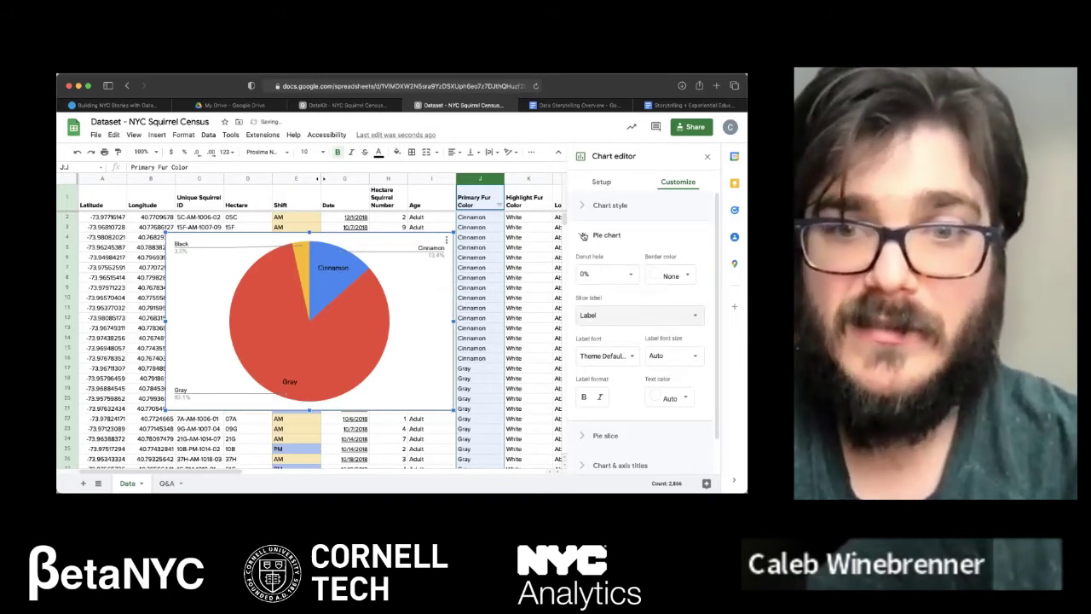
{"action": "left_click", "coordinate": [664, 396]}
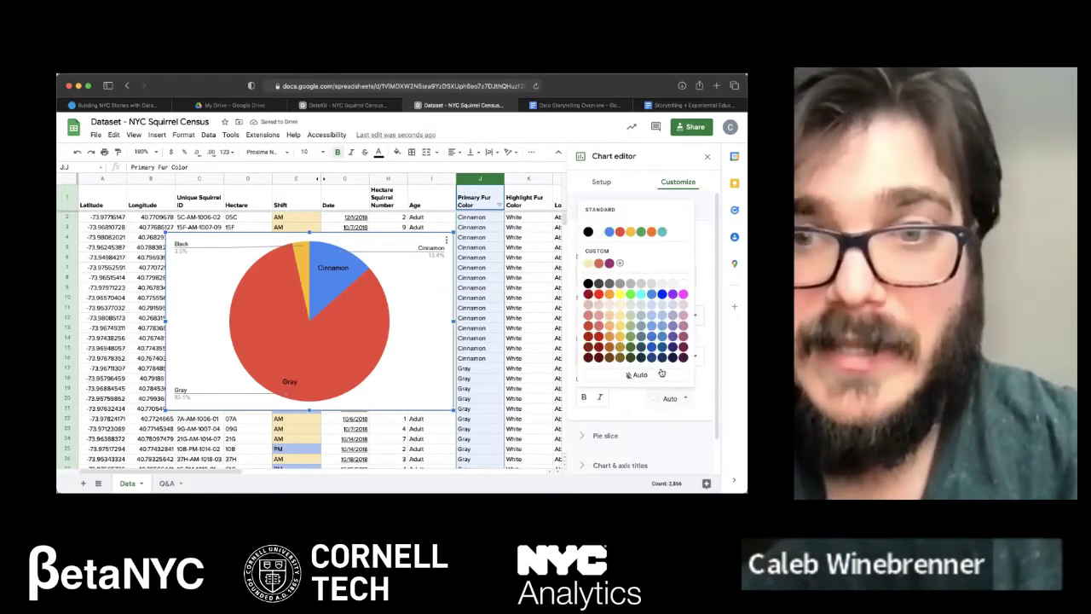
{"action": "left_click", "coordinate": [683, 286]}
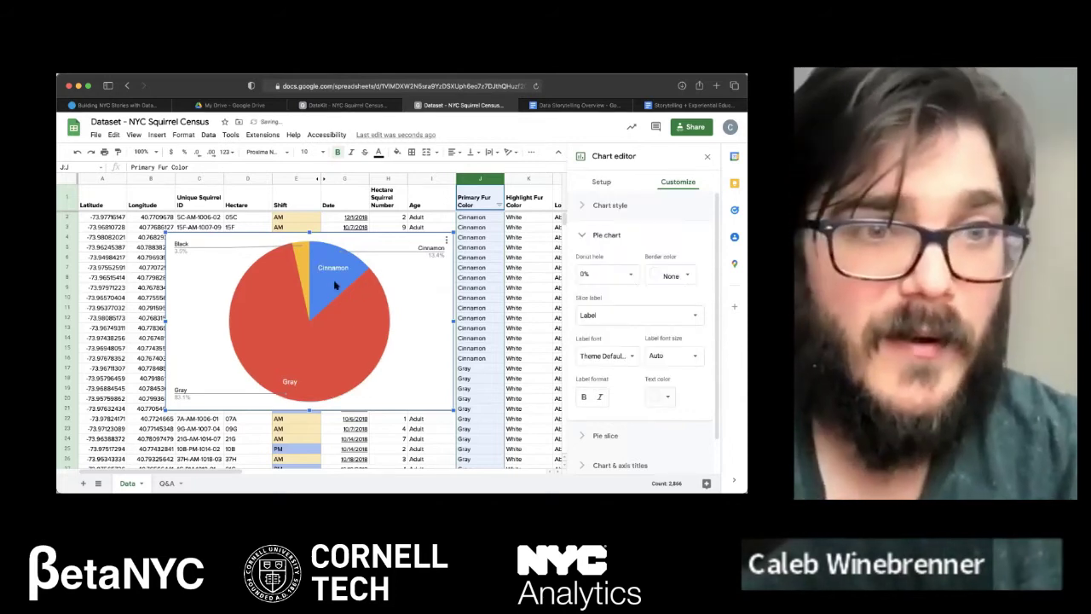
Step: Color the Cinnamon pie slice dark red
{"action": "left_click", "coordinate": [332, 286]}
{"action": "left_click", "coordinate": [597, 338]}
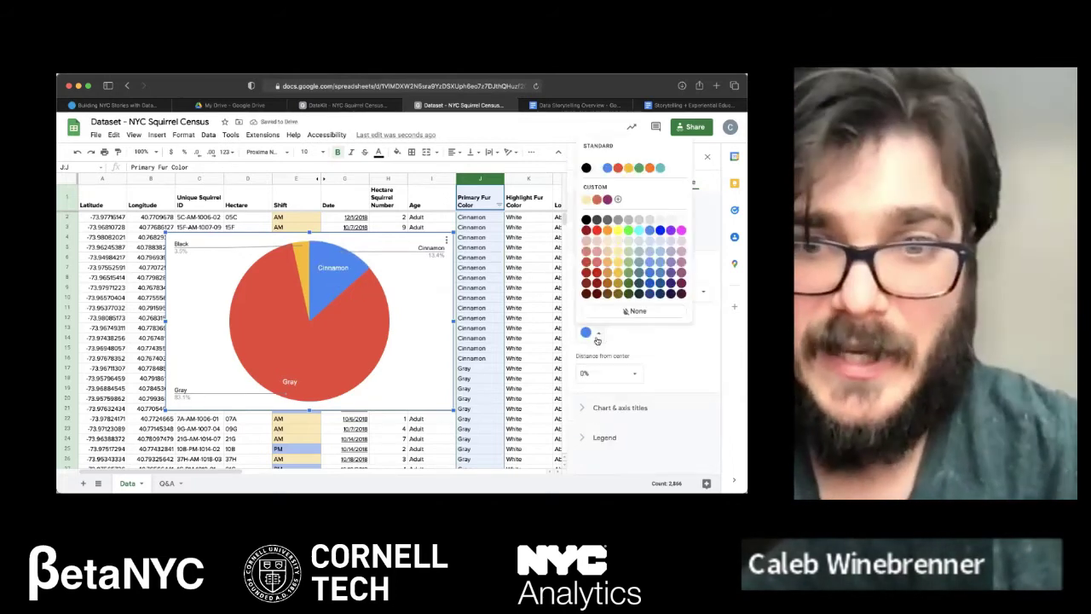
{"action": "left_click", "coordinate": [600, 291]}
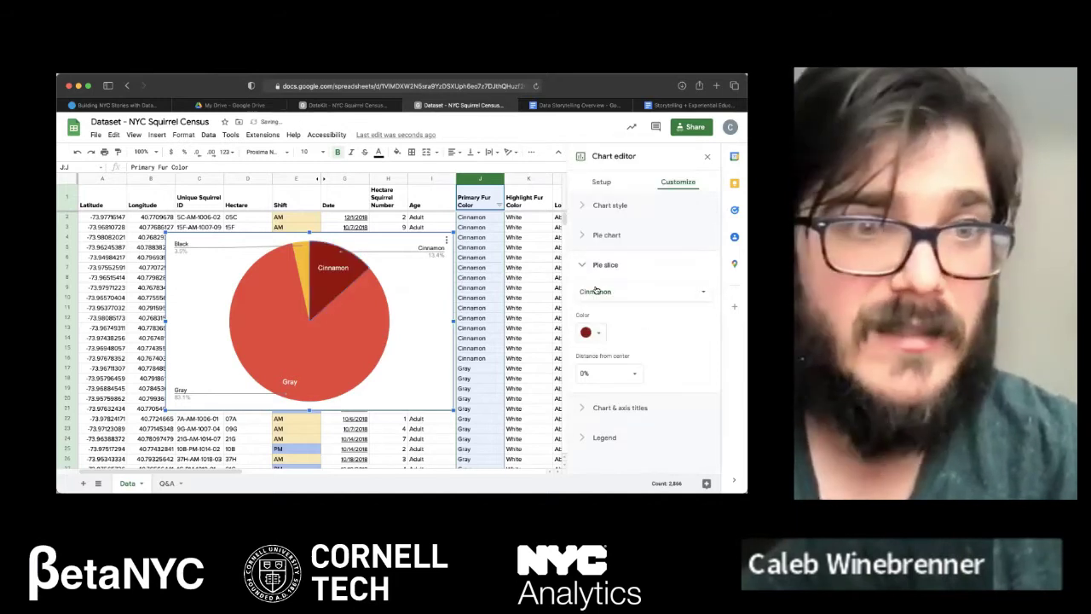
Step: Color the Black pie slice black
{"action": "left_click", "coordinate": [300, 255]}
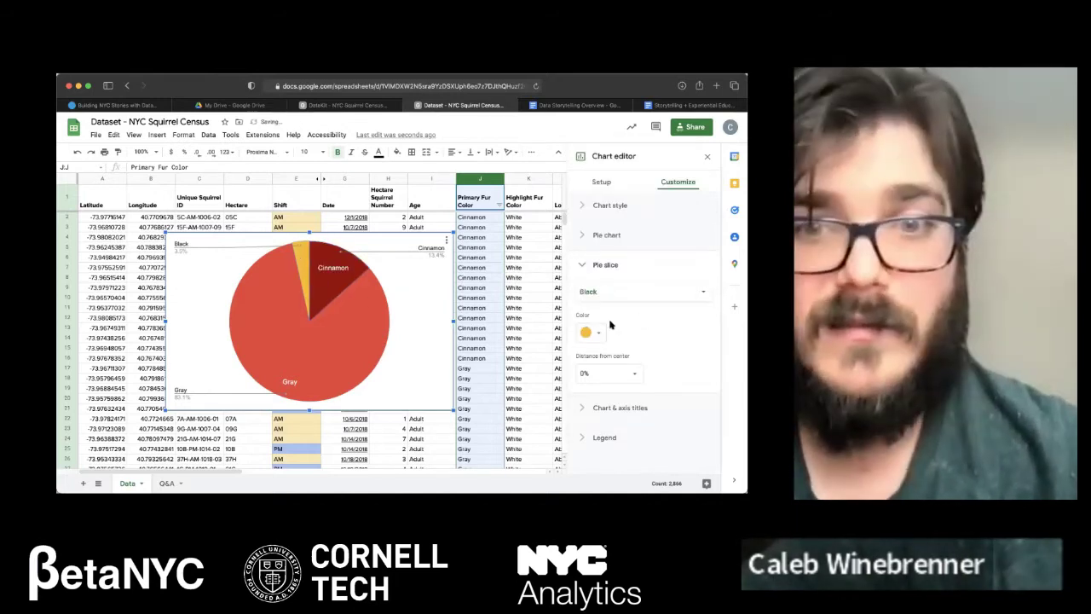
{"action": "left_click", "coordinate": [590, 333]}
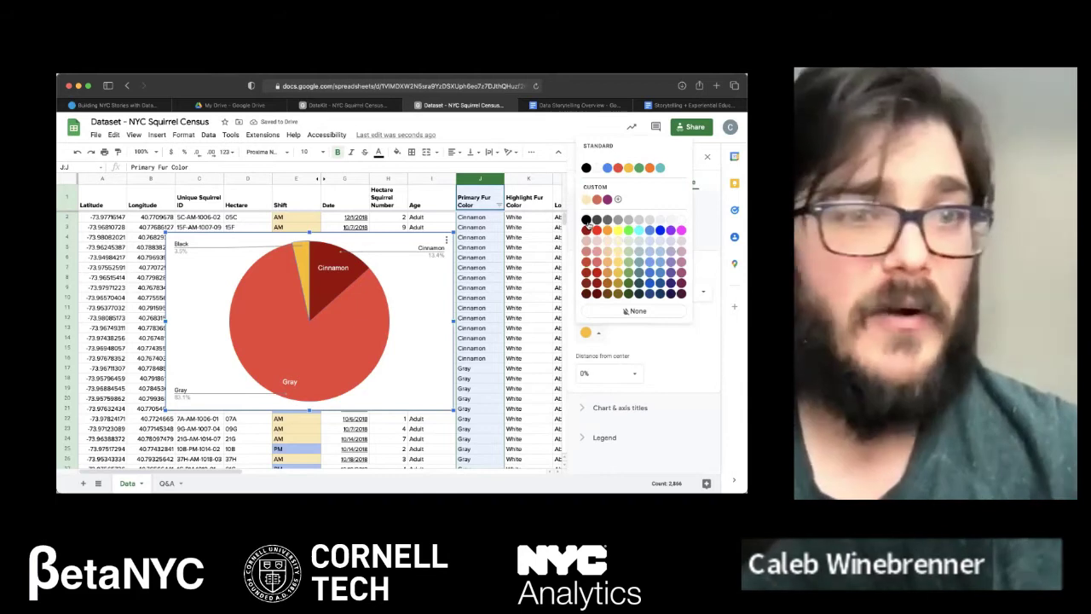
{"action": "left_click", "coordinate": [587, 220]}
Step: Color the Gray pie slice light gray
{"action": "left_click", "coordinate": [640, 290]}
{"action": "left_click", "coordinate": [591, 305]}
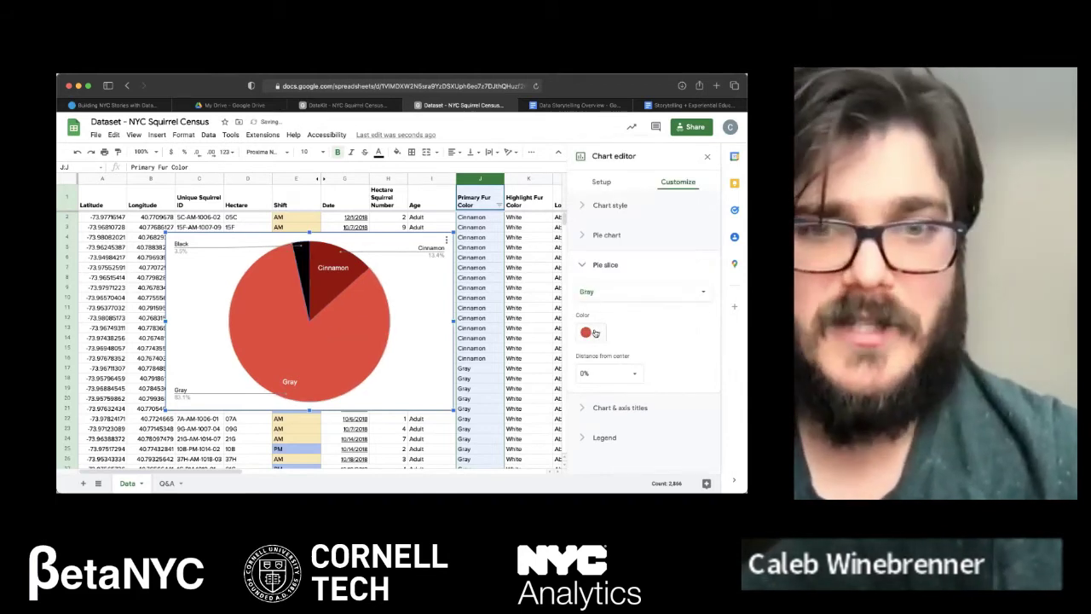
{"action": "left_click", "coordinate": [591, 332]}
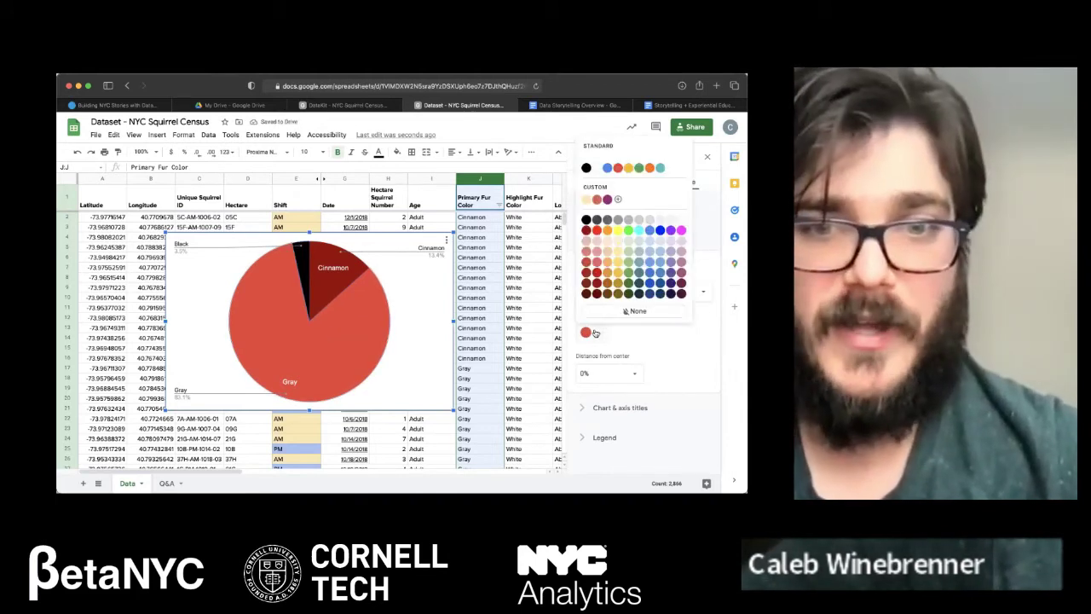
{"action": "left_click", "coordinate": [638, 220]}
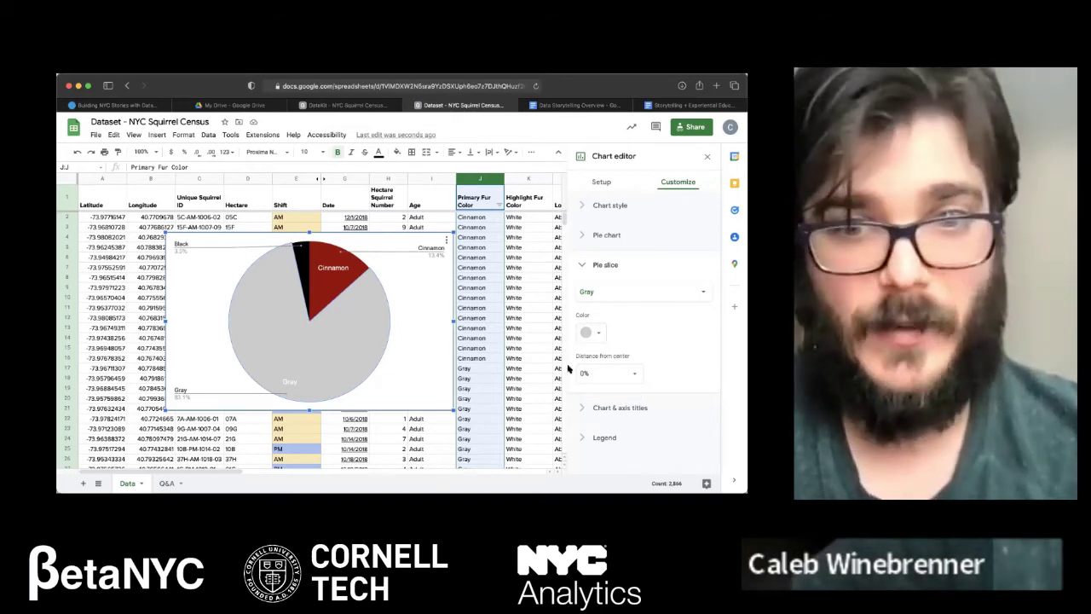
Step: Move the pie chart sideways over the Primary Fur Color column, and open the Q&A sheet
{"action": "left_click_drag", "start_coordinate": [302, 259], "coordinate": [373, 259]}
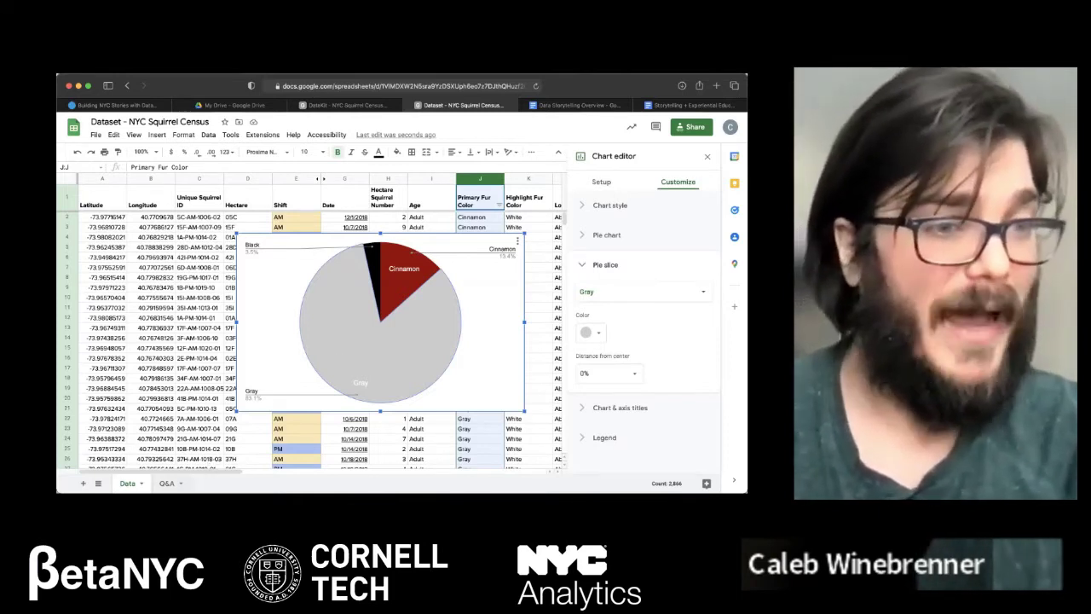
{"action": "left_click", "coordinate": [167, 483]}
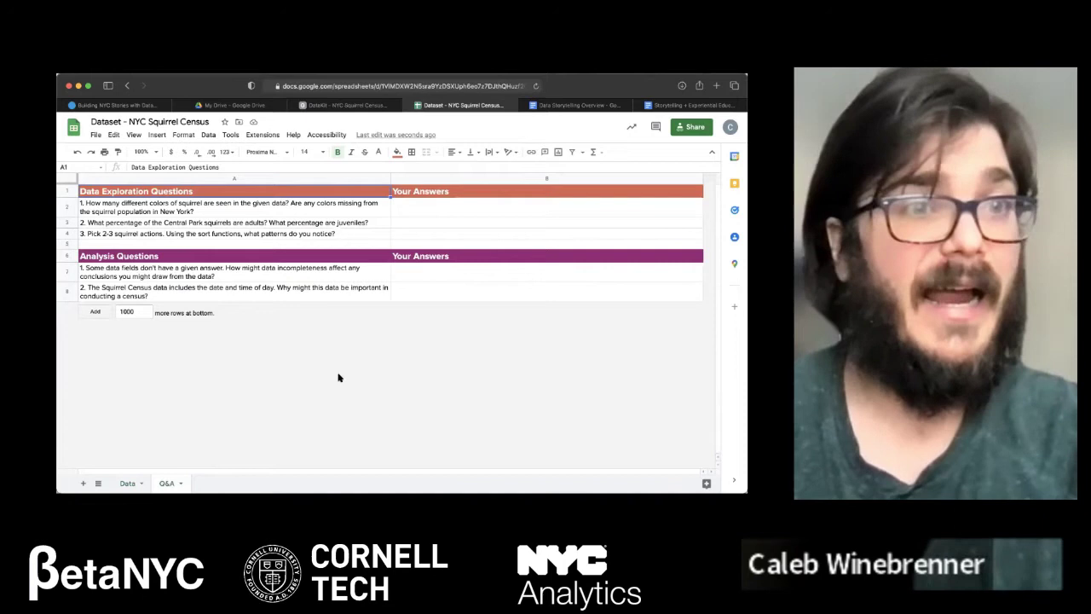